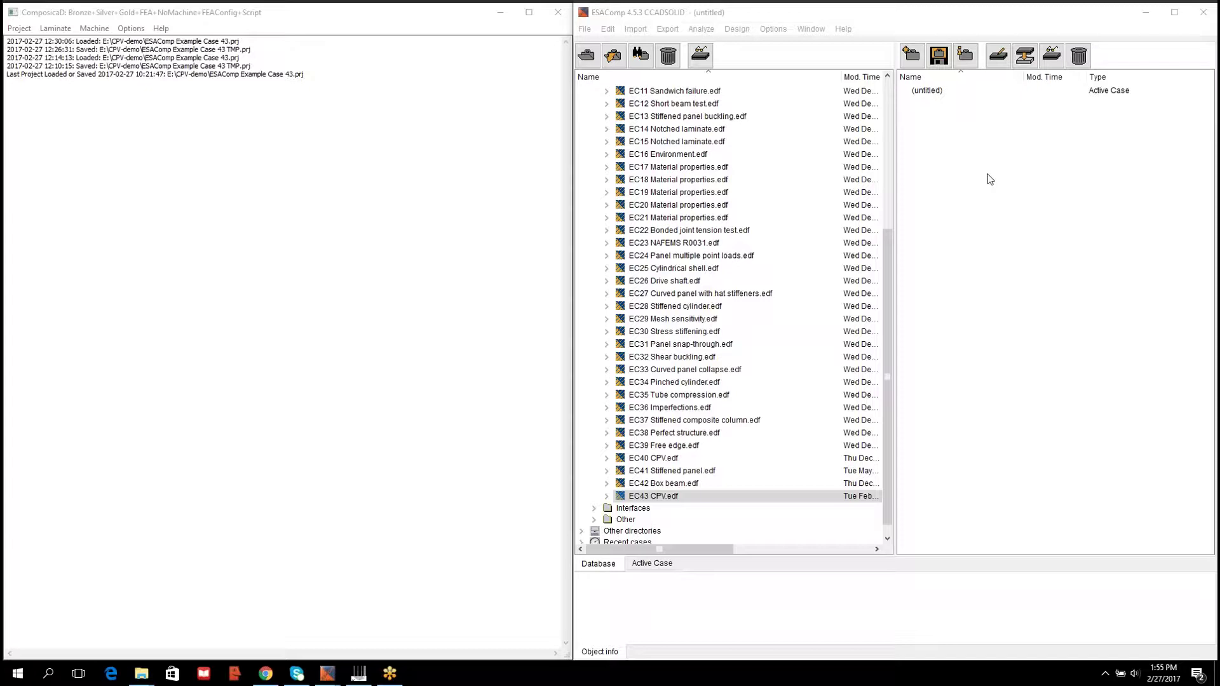
Load the EC43 CPV example case and select its ply AS4 3501-6 6.
double_click(687, 496)
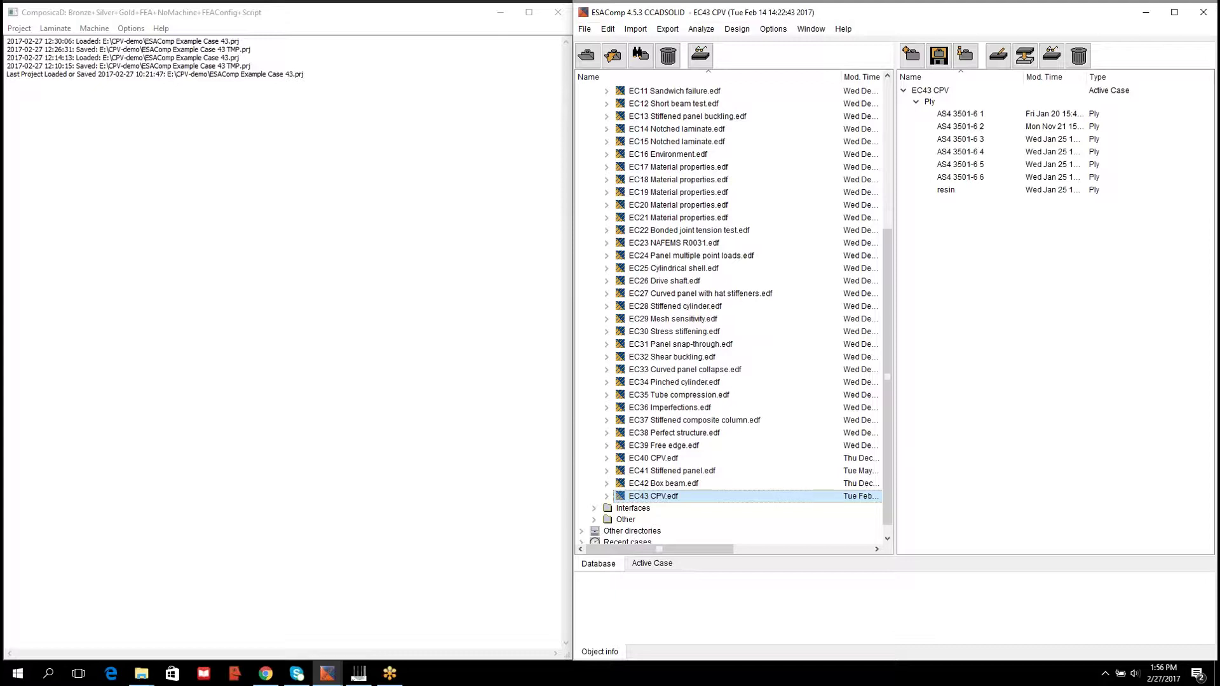
left_click(974, 178)
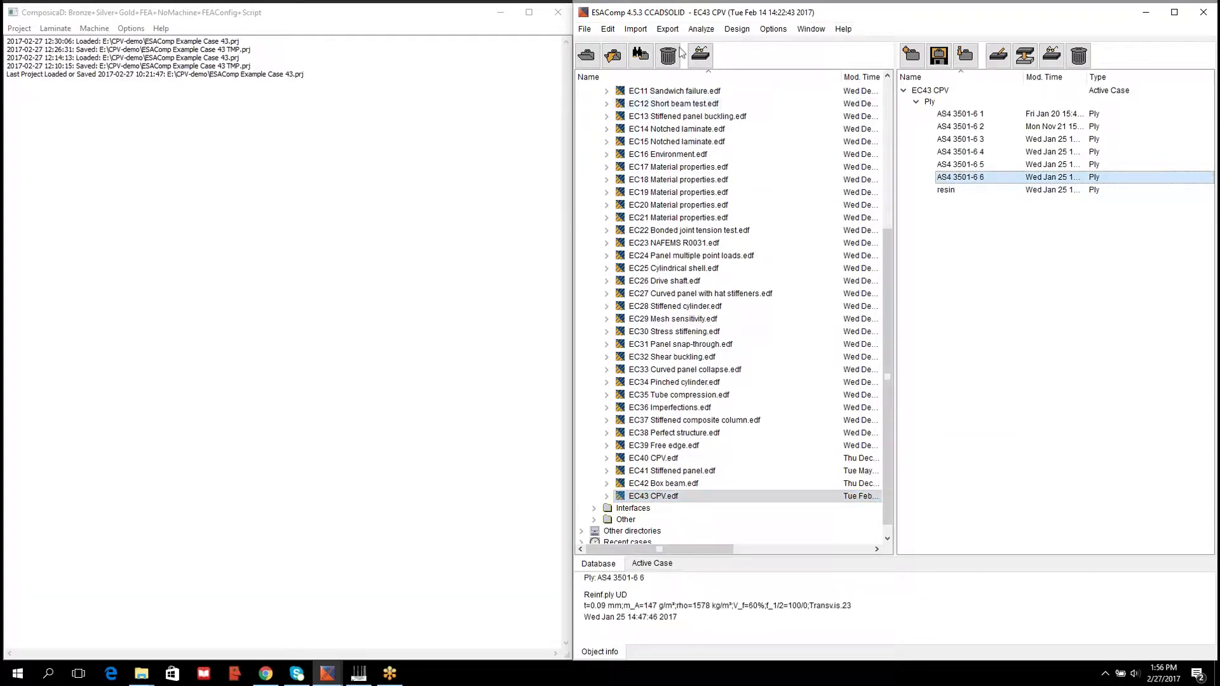
Check the FE_Mat_ID extension variable assigned to ply AS4 3501-6 6.
left_click(636, 29)
mouse_move(614, 32)
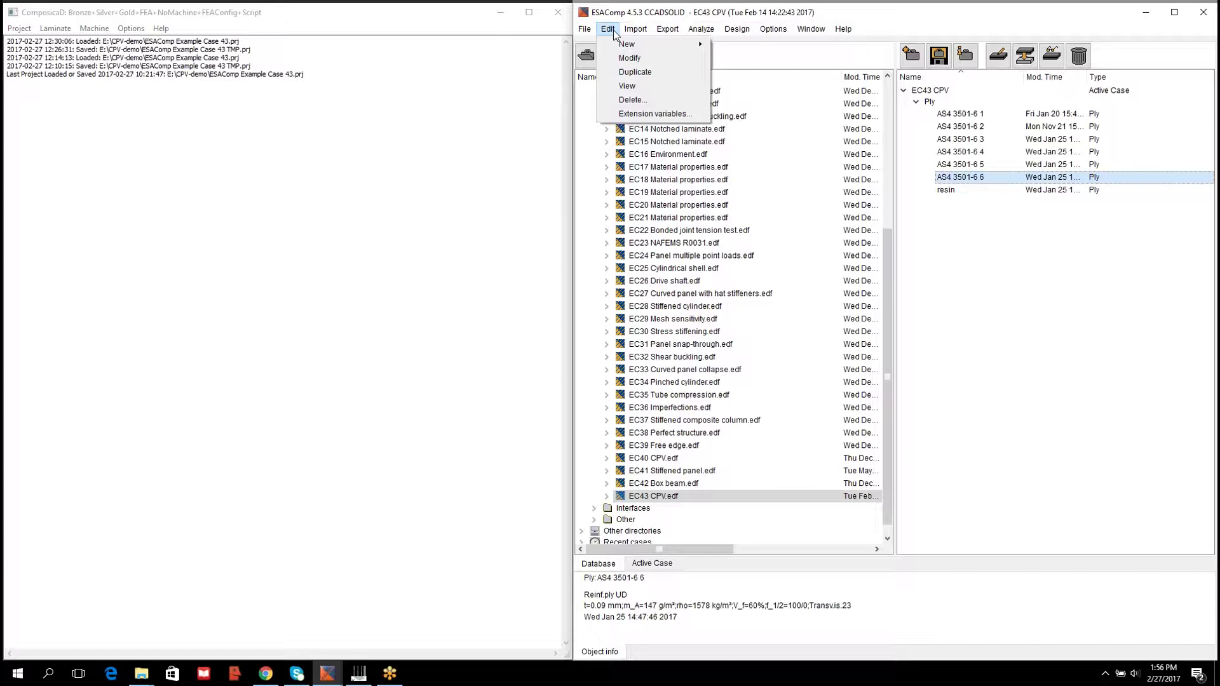
left_click(648, 116)
left_click(783, 284)
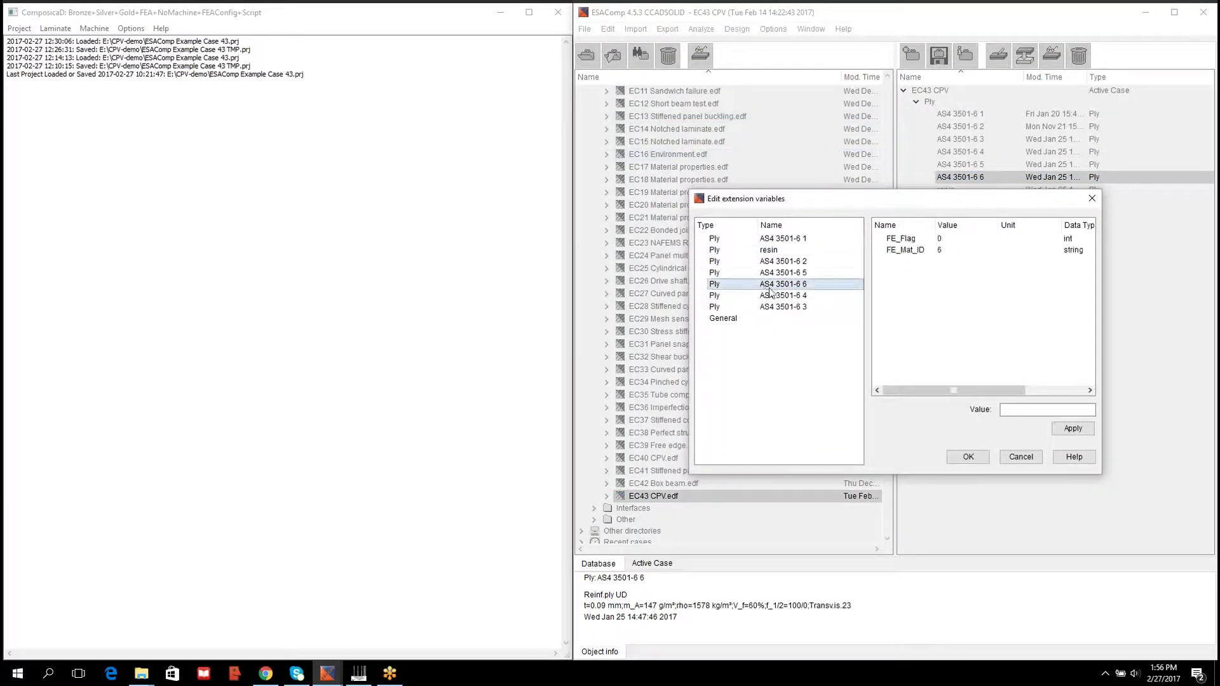
left_click(909, 251)
left_click(1021, 410)
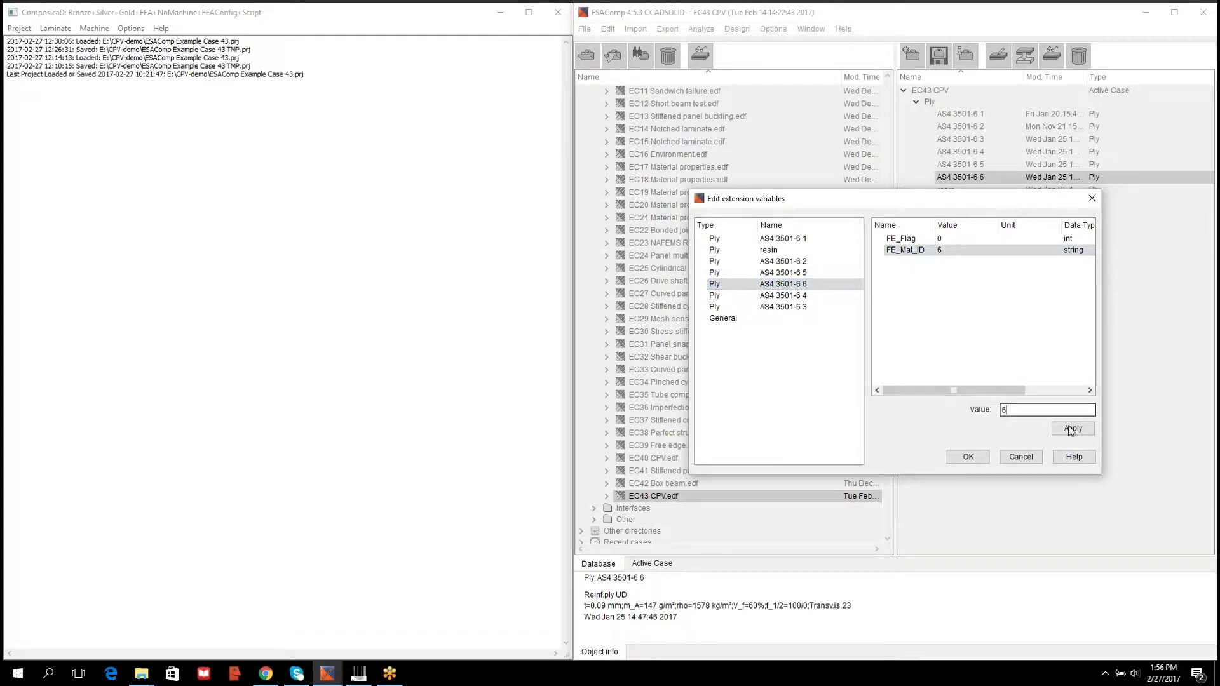
left_click(1072, 431)
left_click(1017, 457)
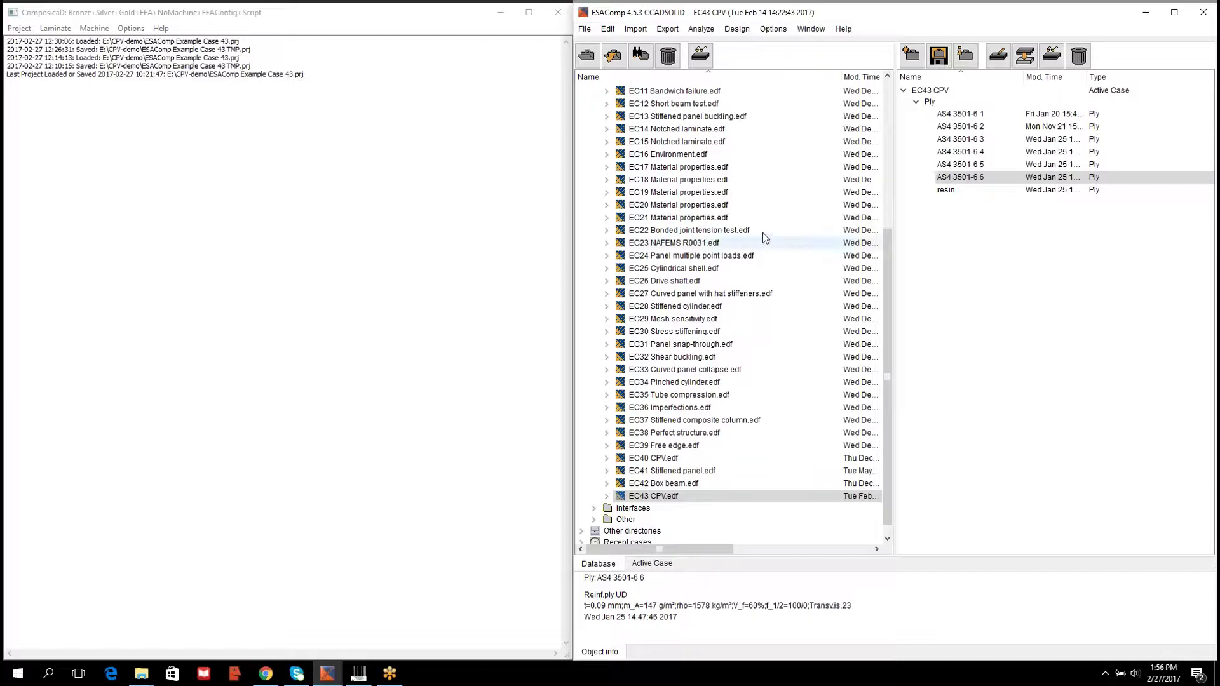
Import the ComposicaD model from the section.data file in the CPV-demo folder.
left_click(636, 29)
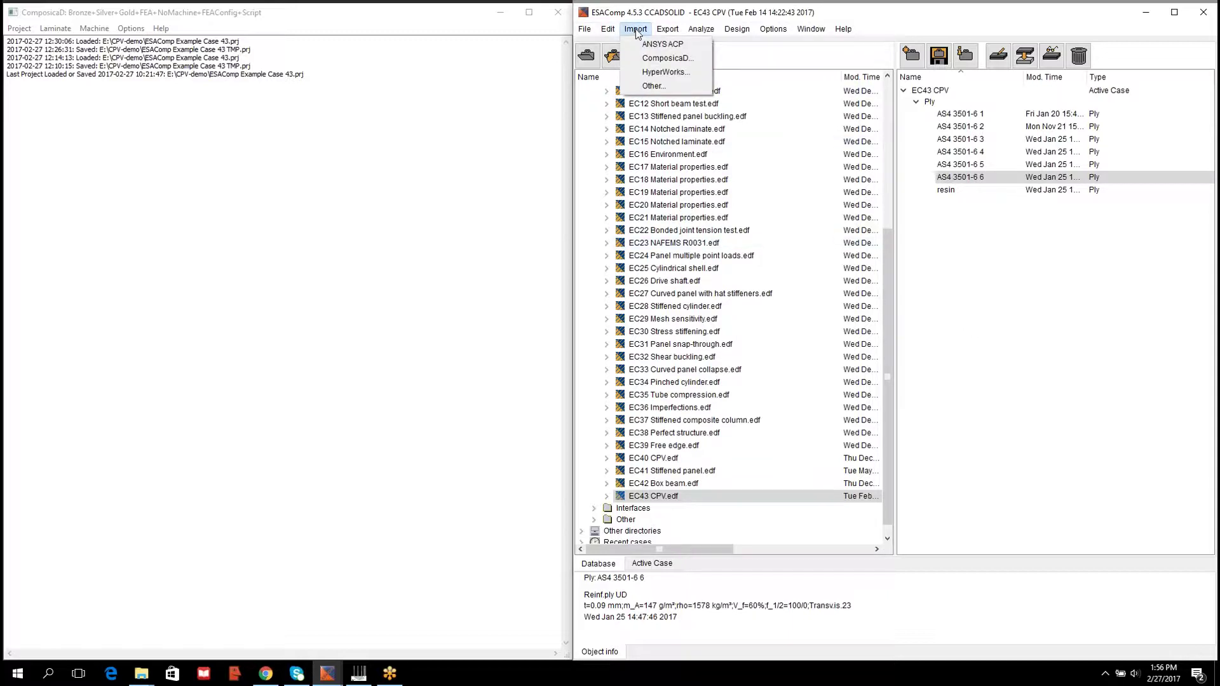
left_click(661, 59)
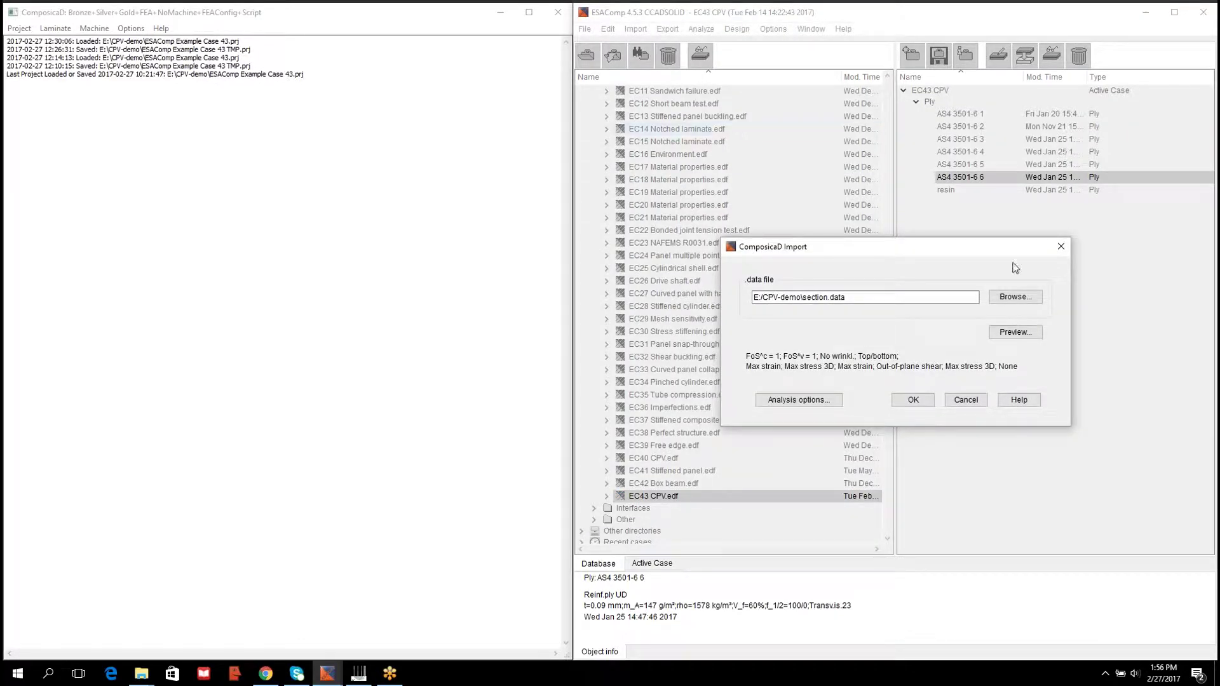
left_click(1022, 299)
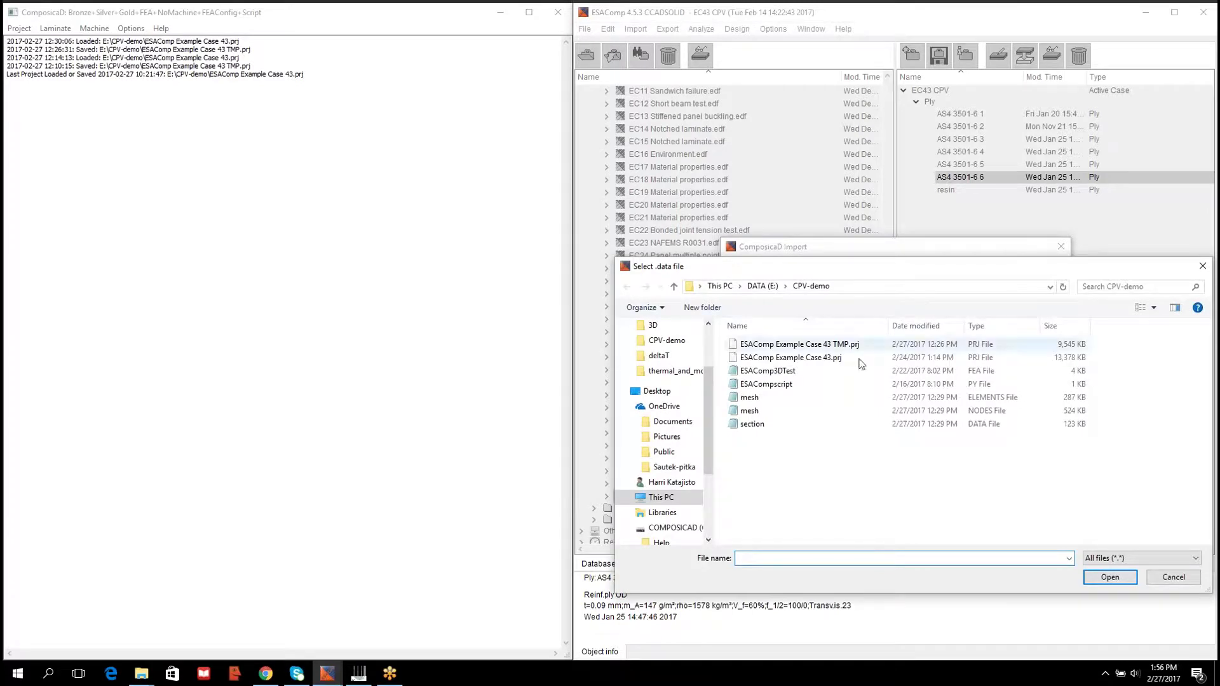
left_click(815, 428)
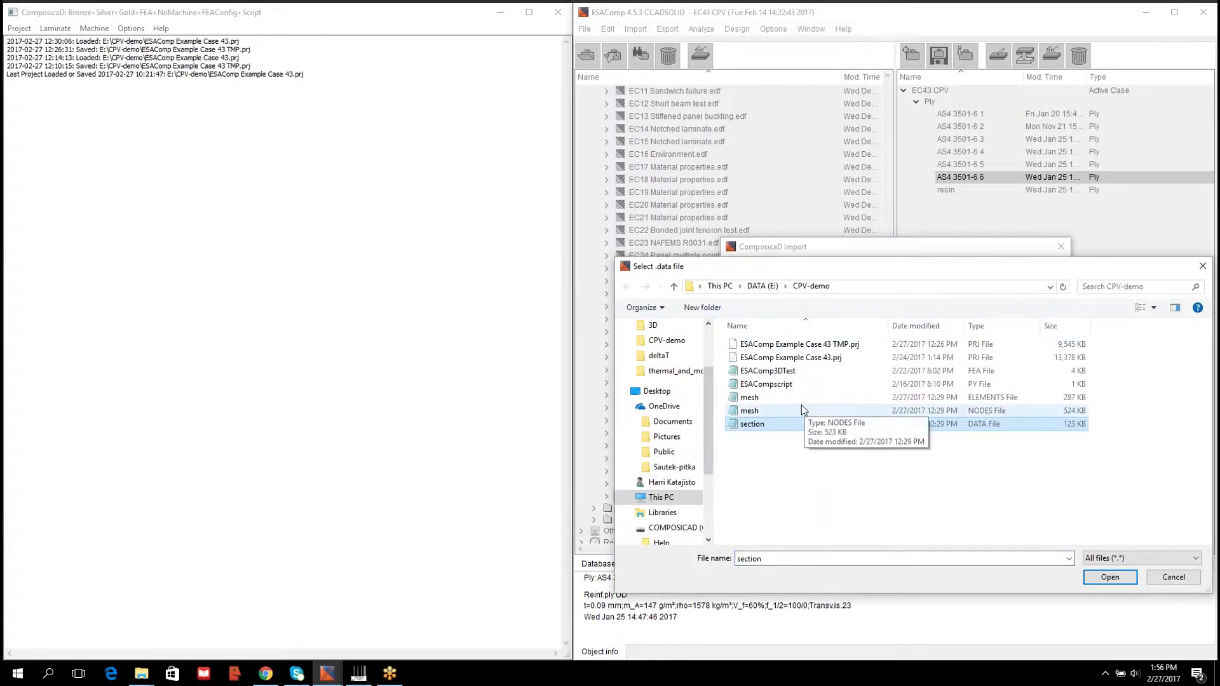
left_click(799, 402)
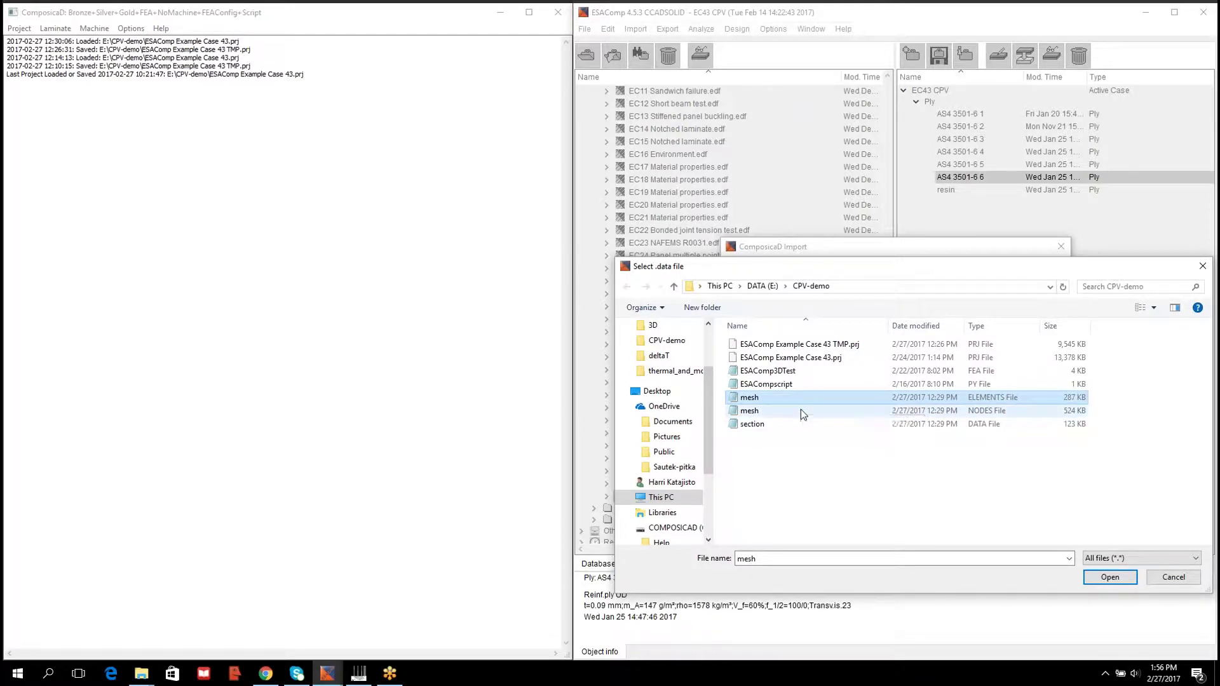
left_click(801, 413)
left_click(800, 424)
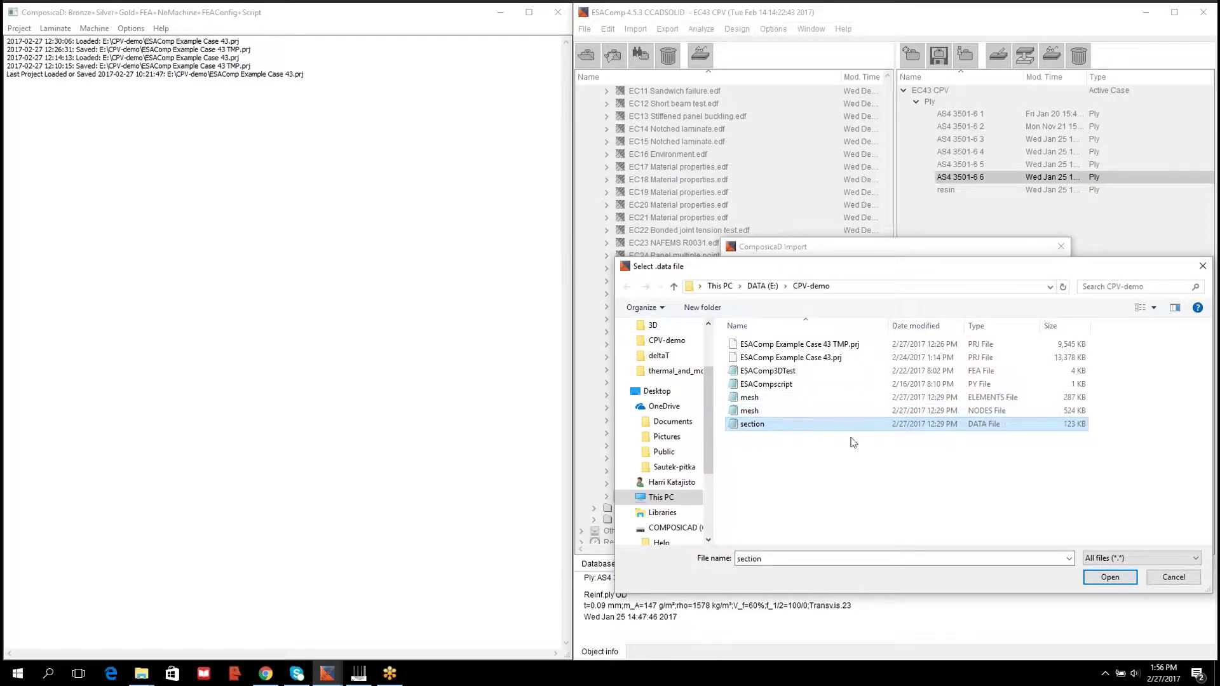
left_click(1101, 575)
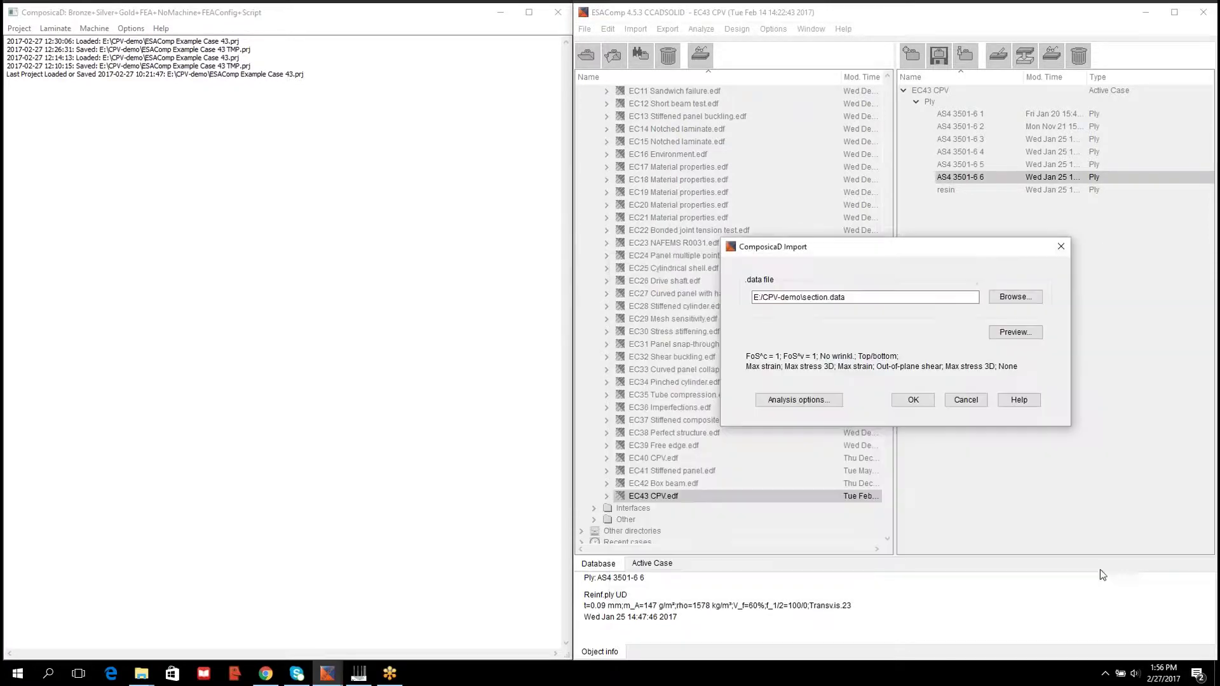
left_click(923, 401)
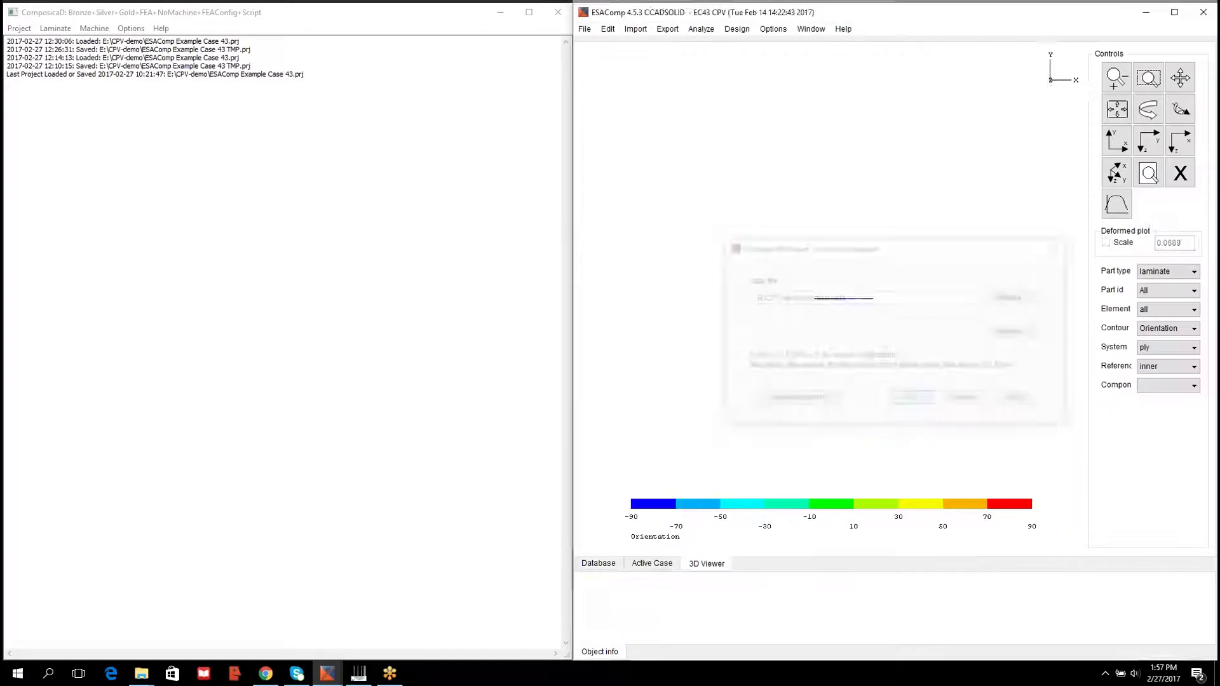
Display the imported model by ply with Global id contours, viewed in the ZX plane in the maximised window.
left_click(1175, 12)
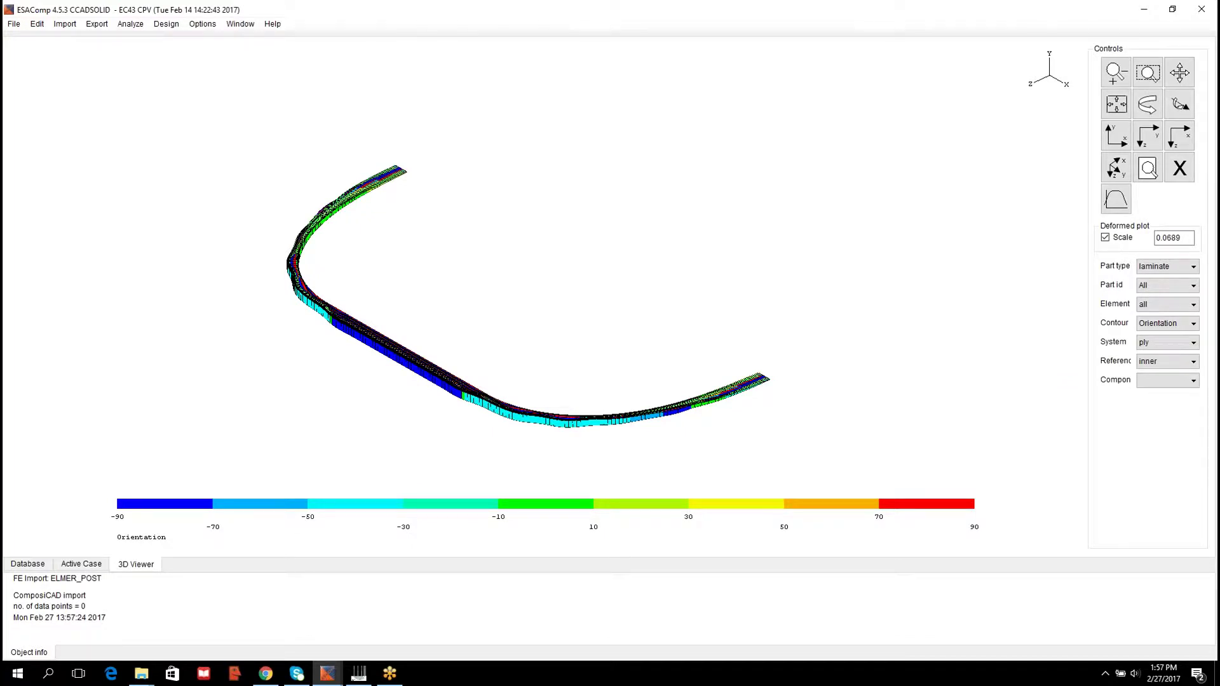
left_click(1183, 267)
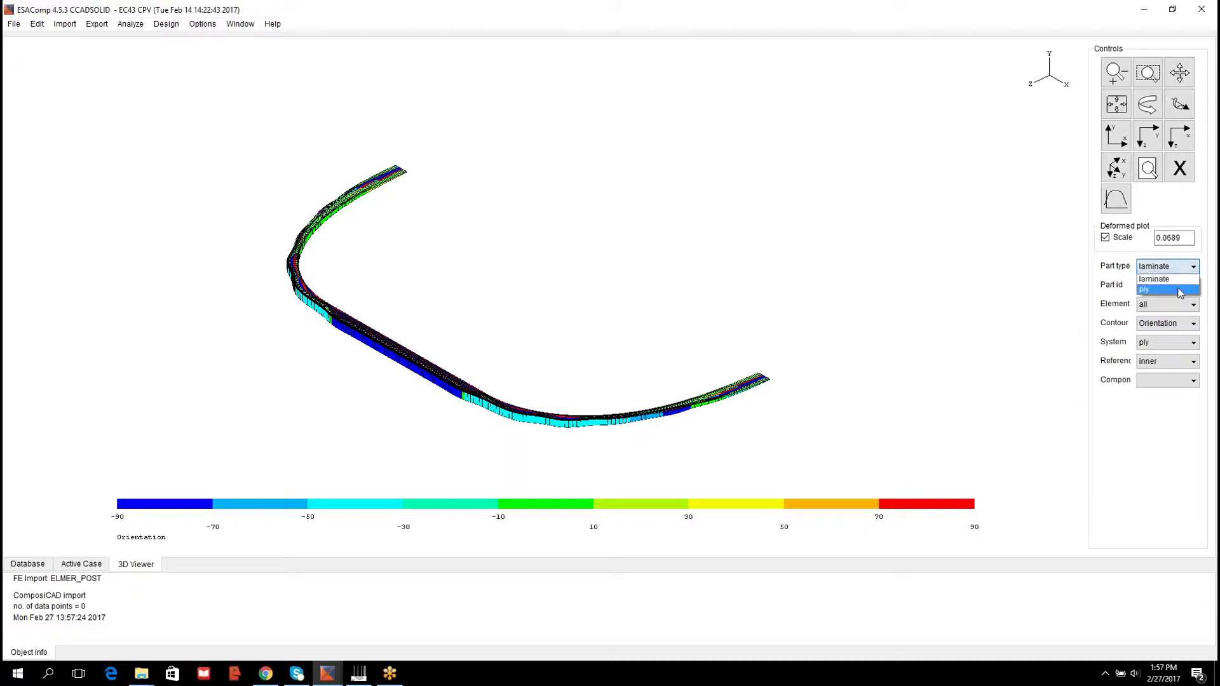
left_click(1180, 290)
left_click(1181, 325)
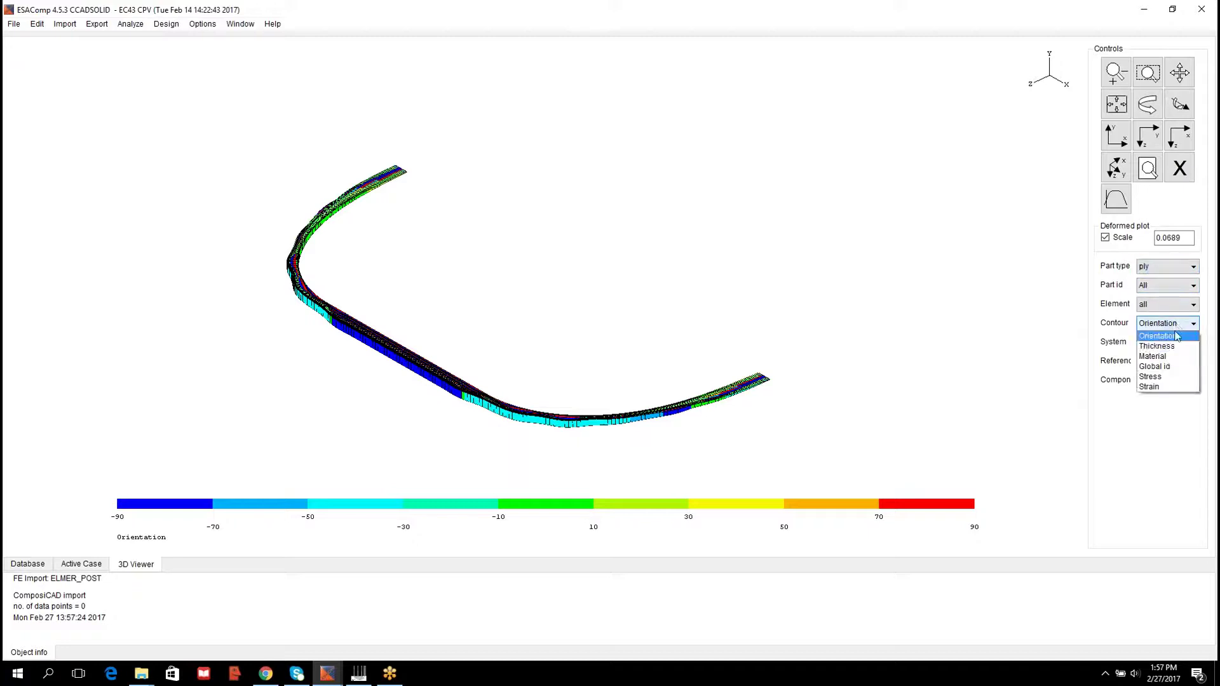
left_click(1173, 369)
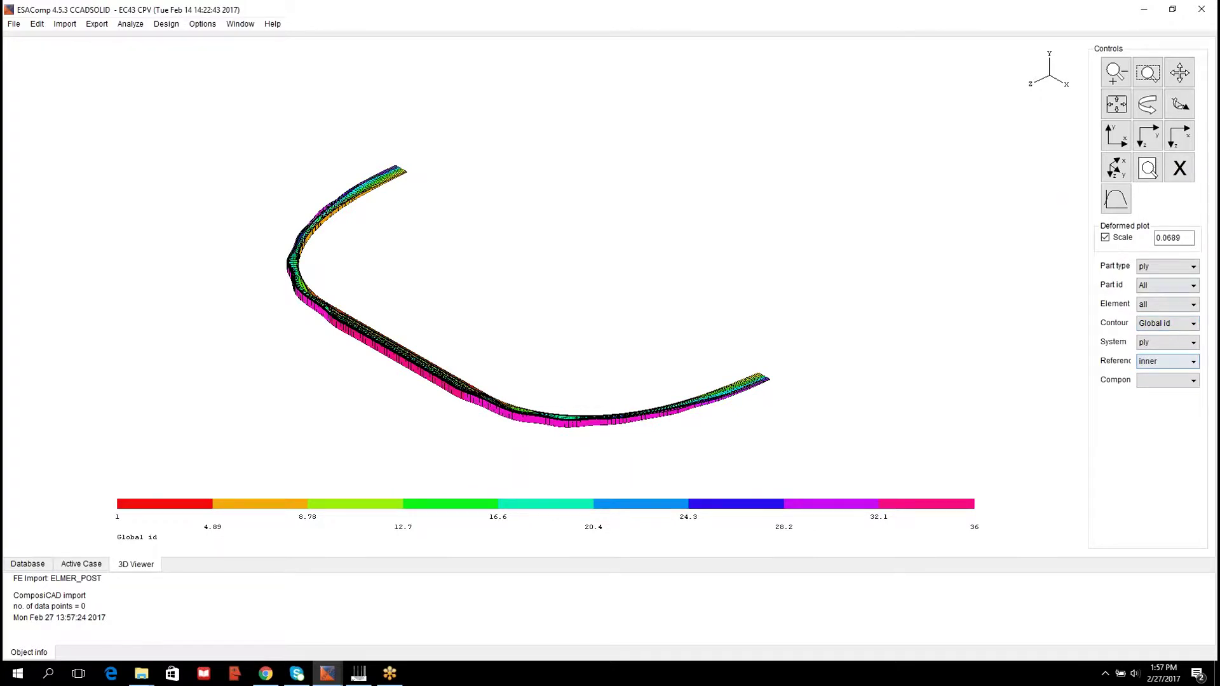
left_click(1177, 141)
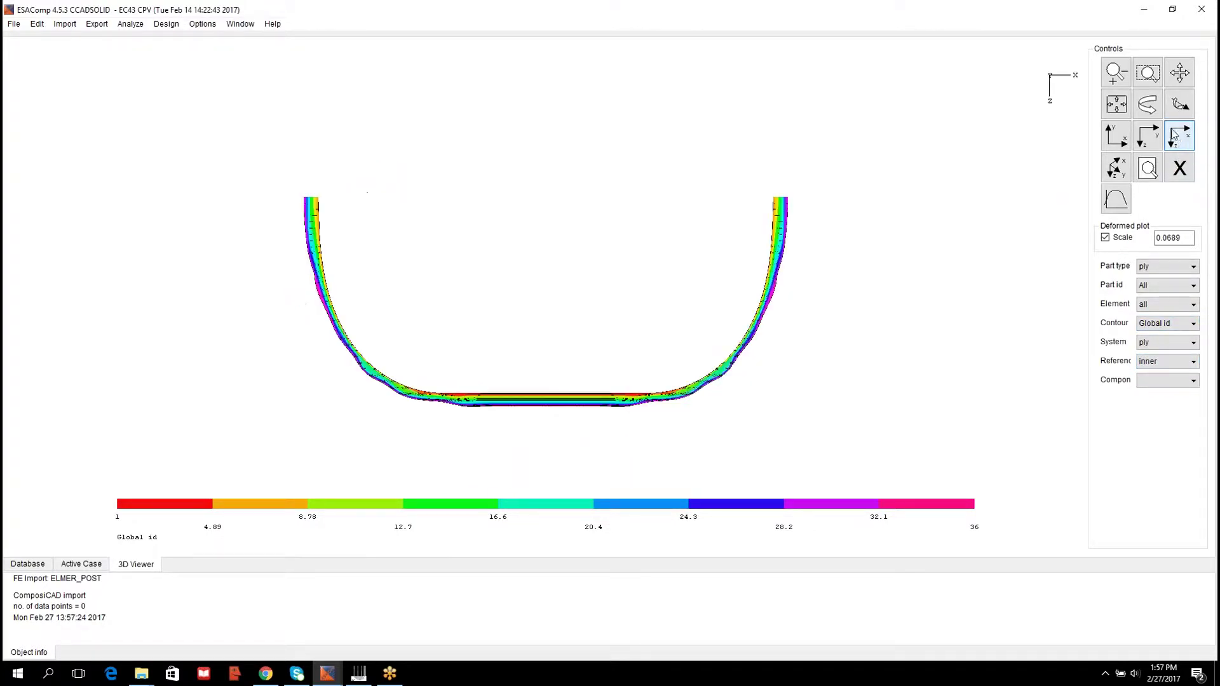
left_click(1117, 72)
left_click_drag(897, 303, 899, 184)
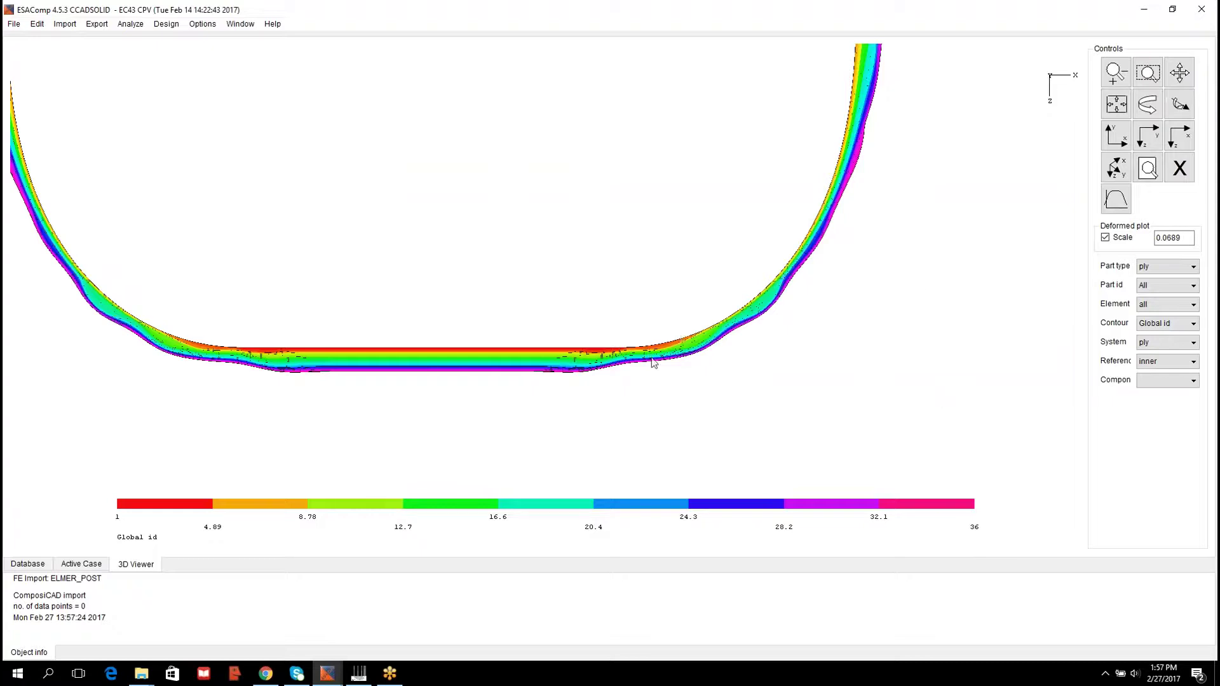
Examine individual plies from part id 1 through 5 around the lower curved region of the section.
left_click(1163, 289)
left_click(1162, 311)
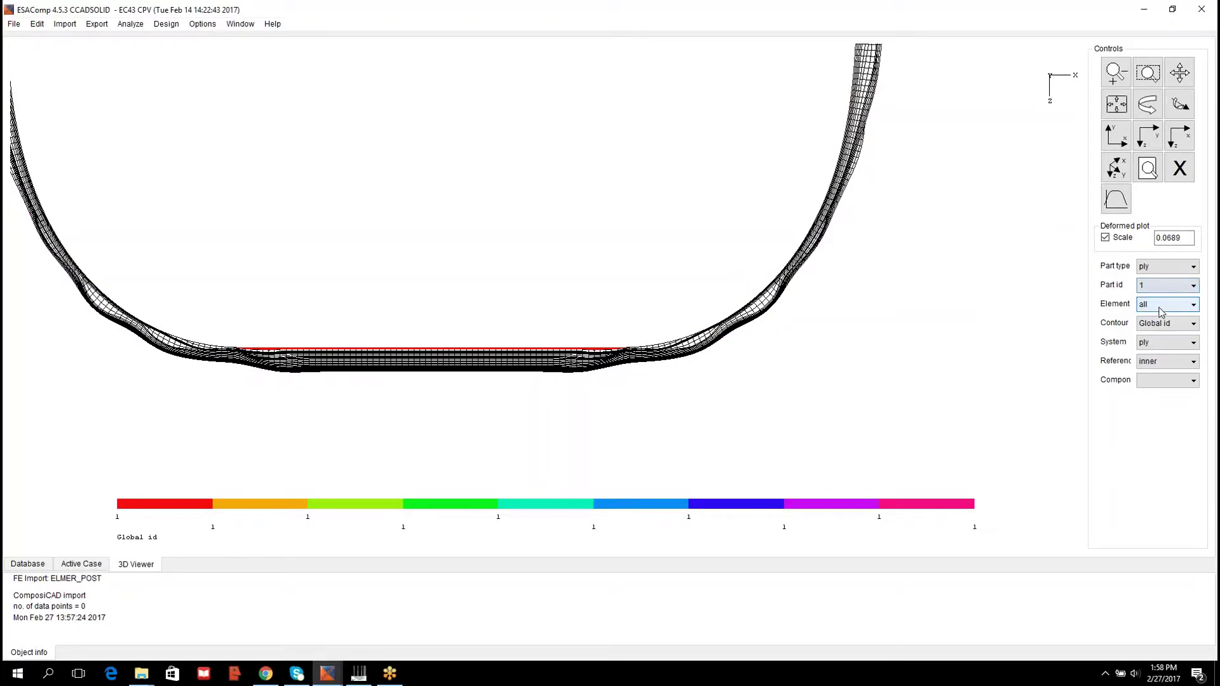
left_click(1148, 72)
left_click_drag(574, 331, 676, 398)
scroll(1163, 289, "down", 4)
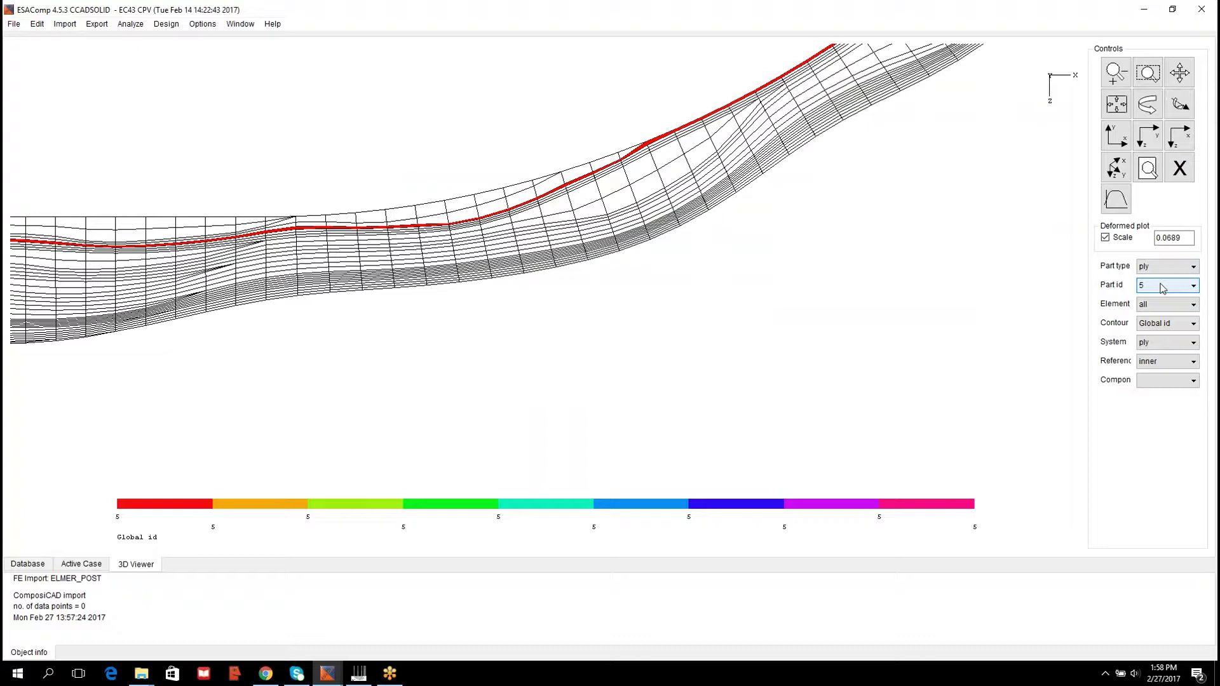
Switch the displayed part type from ply to laminate for the whole section.
left_click(1175, 270)
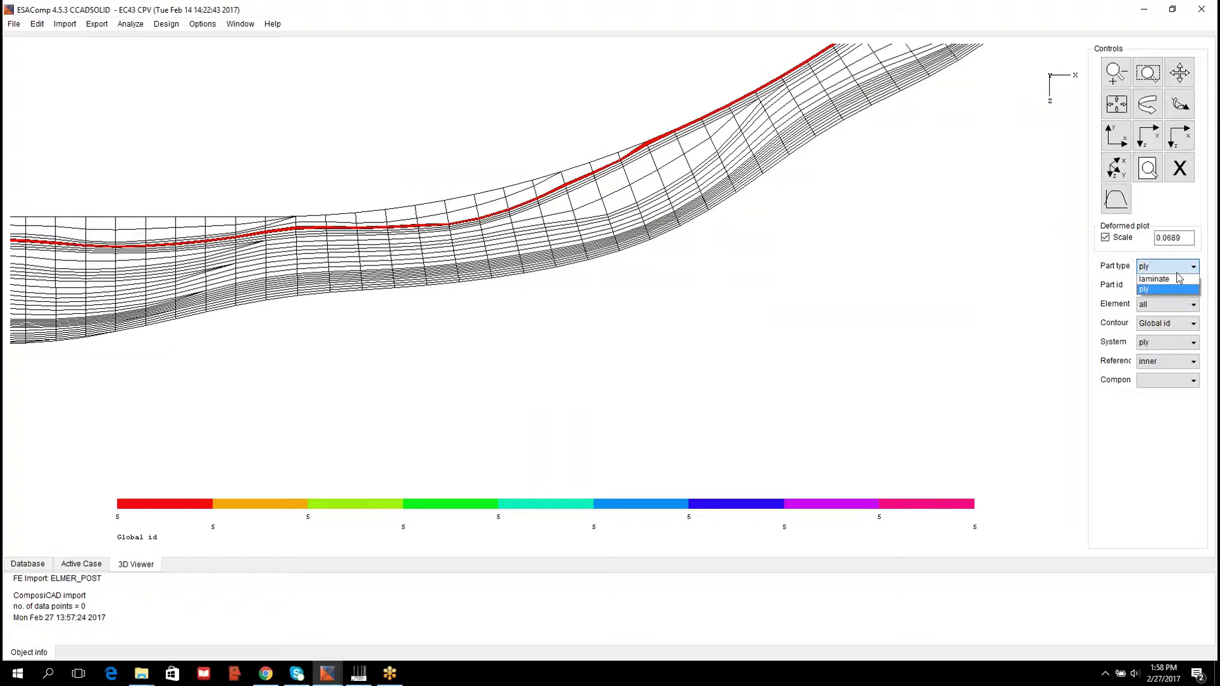
left_click(1177, 279)
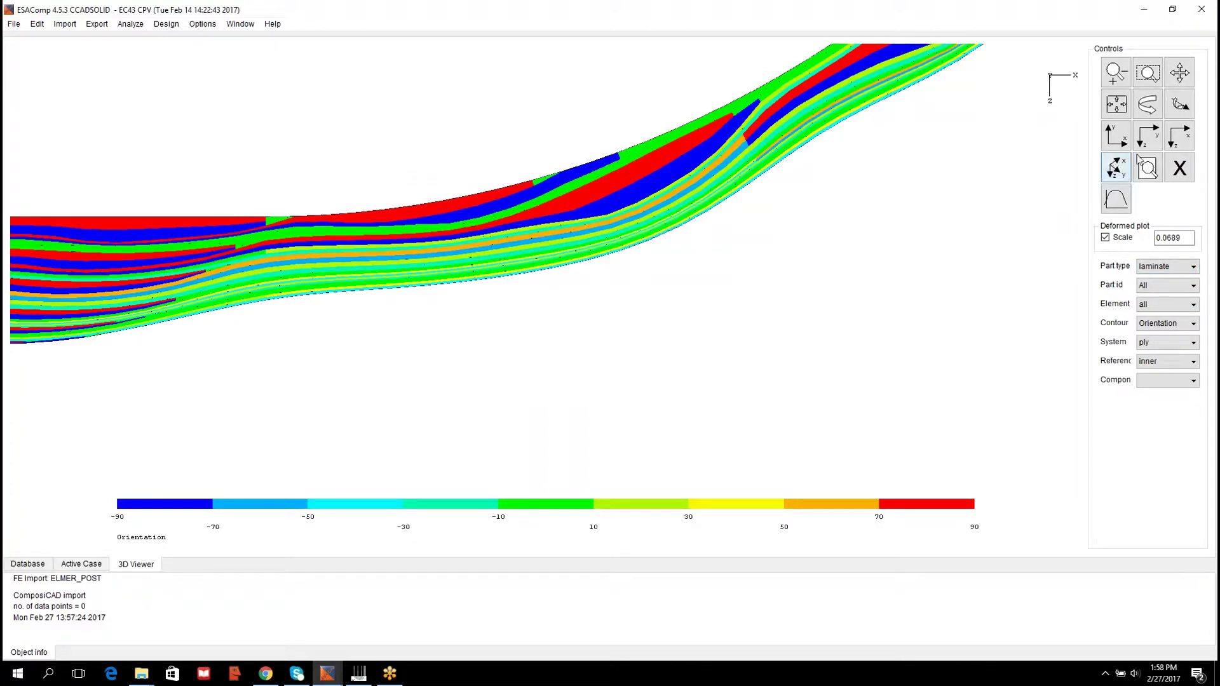
left_click(1119, 107)
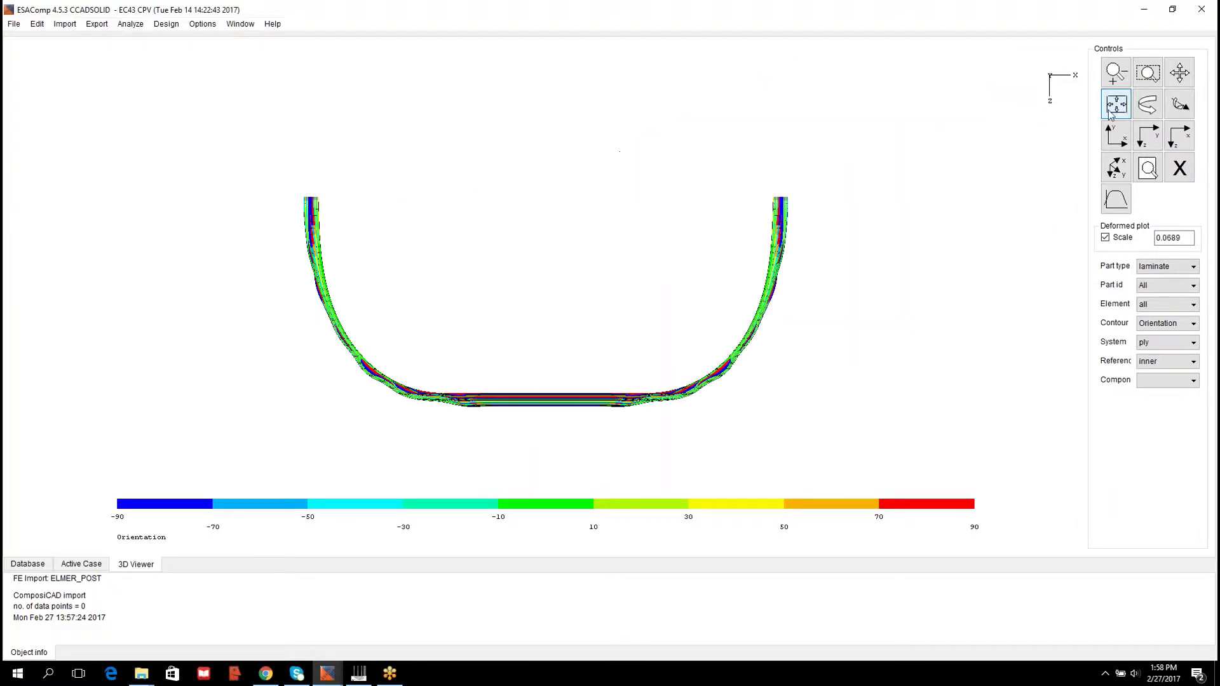
Examine the ply orientations of laminates with part id 1 through 3 at the section's first end.
left_click(1178, 285)
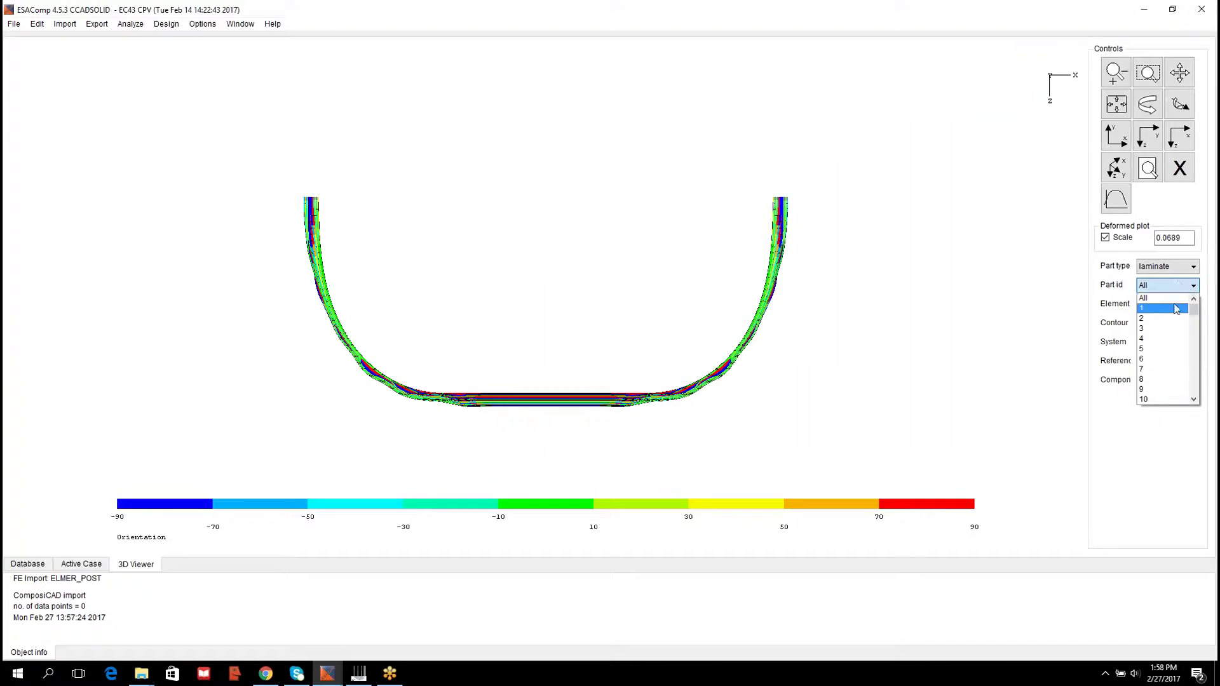
left_click(1177, 309)
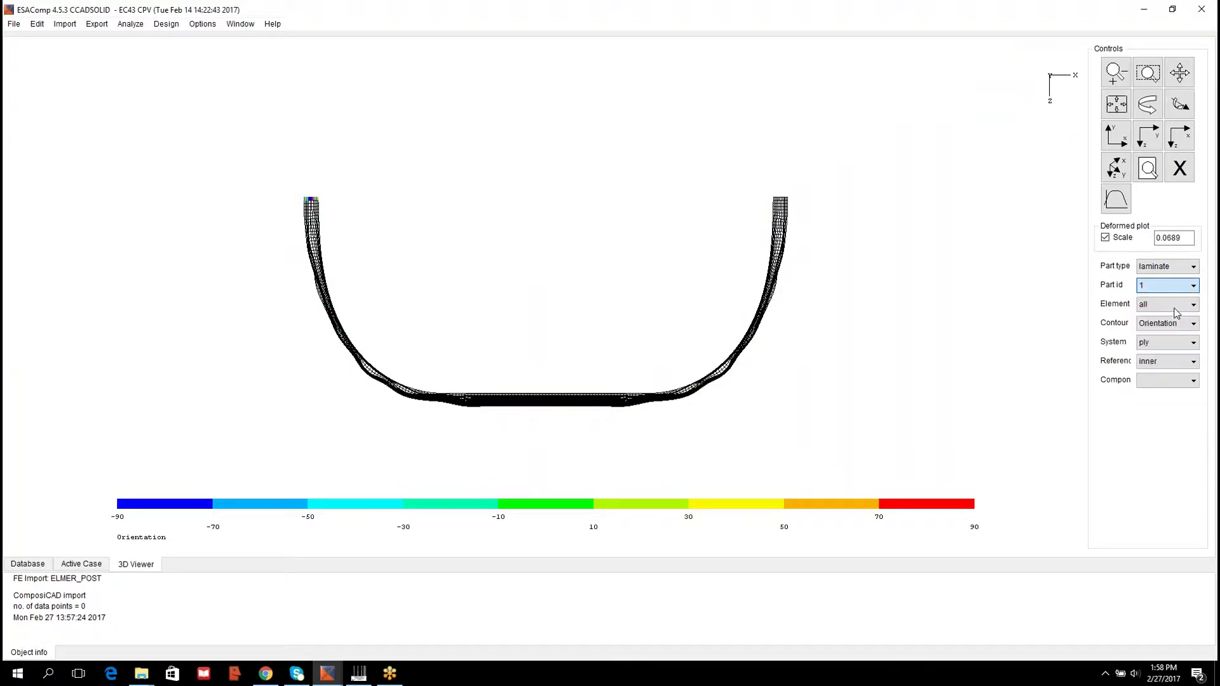
left_click(1148, 73)
left_click_drag(286, 191, 337, 225)
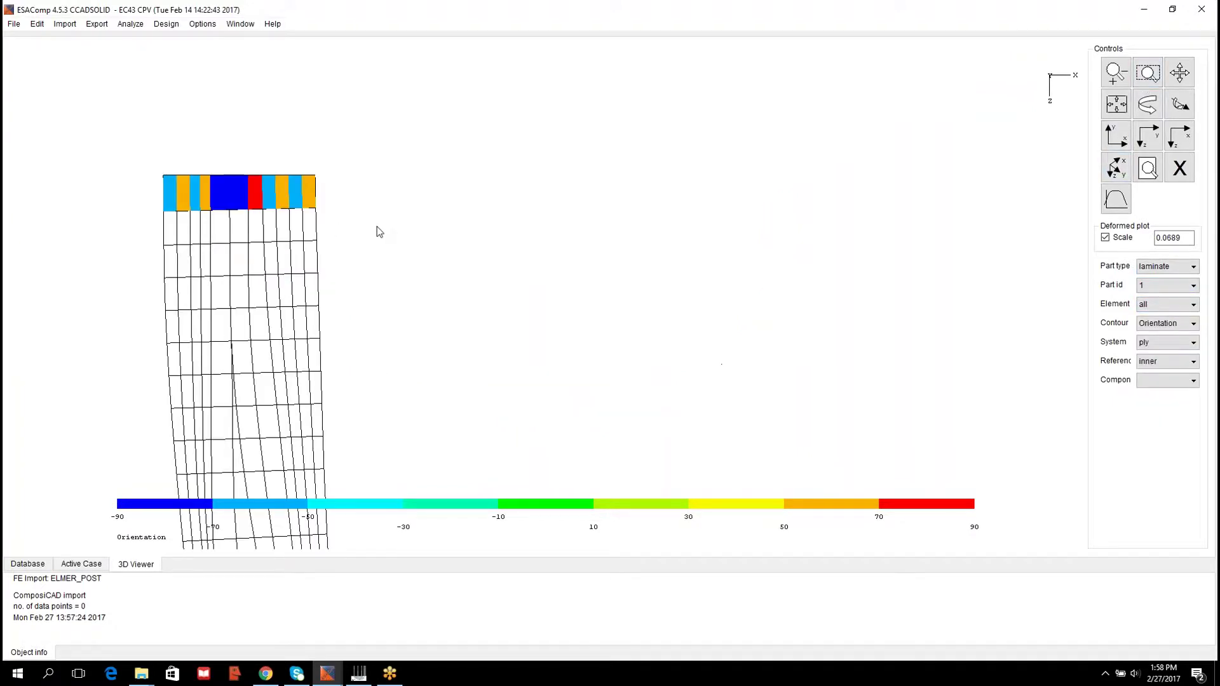
scroll(1175, 286, "down", 2)
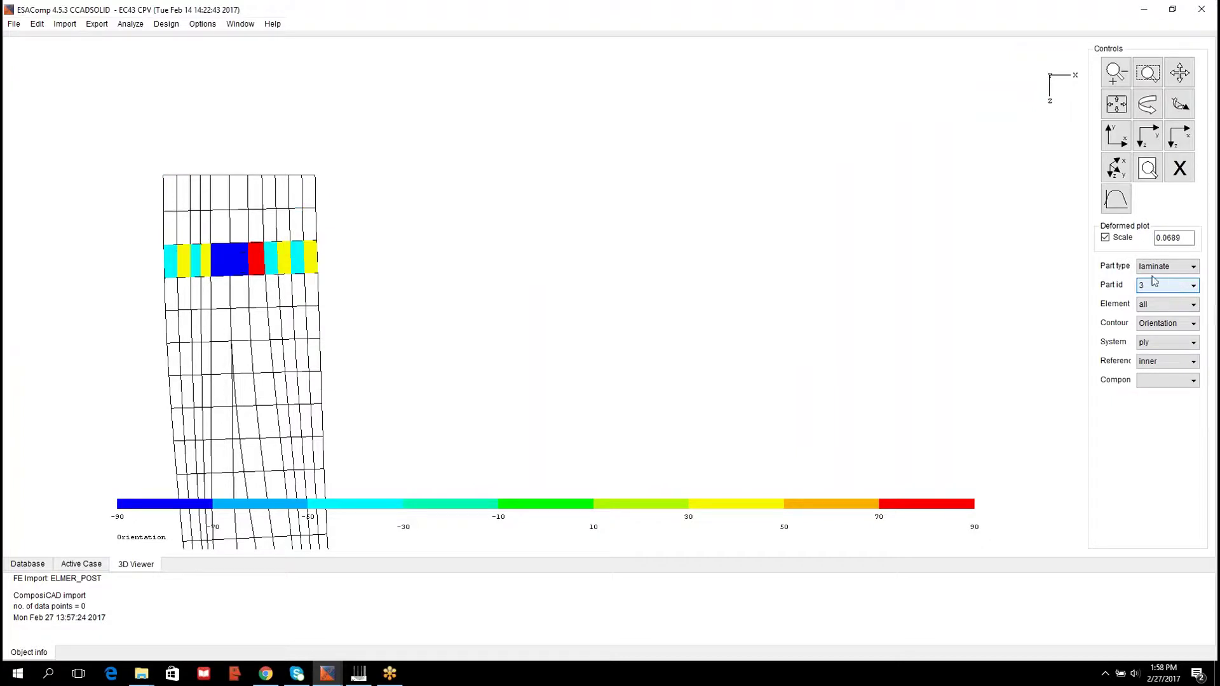
Examine the ply orientations of the laminate with part id 234 at the opposite end of the section.
left_click(1116, 104)
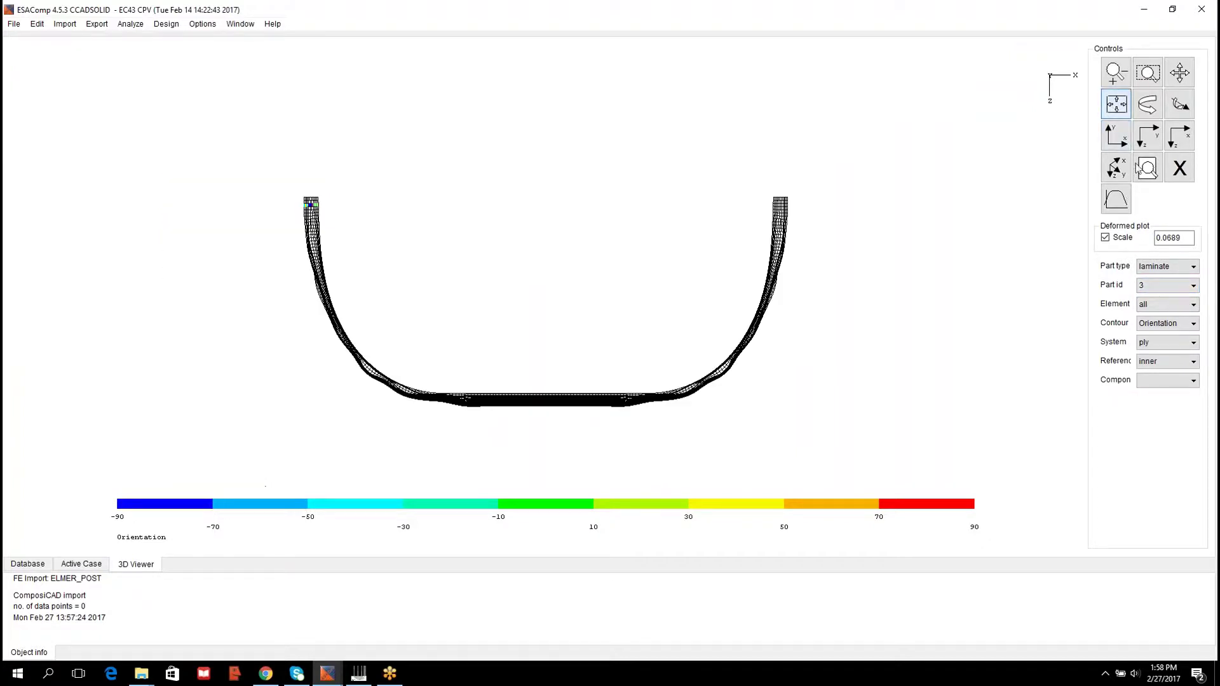
left_click(1167, 288)
scroll(1175, 381, "down", 20)
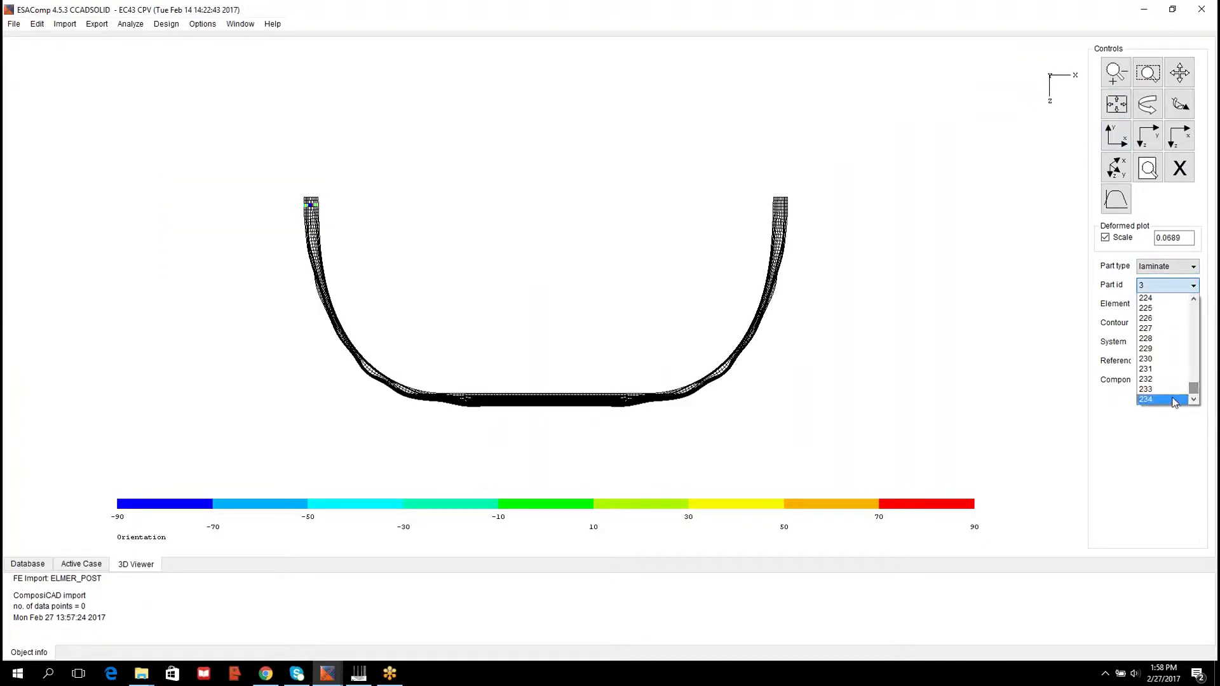
left_click(1174, 400)
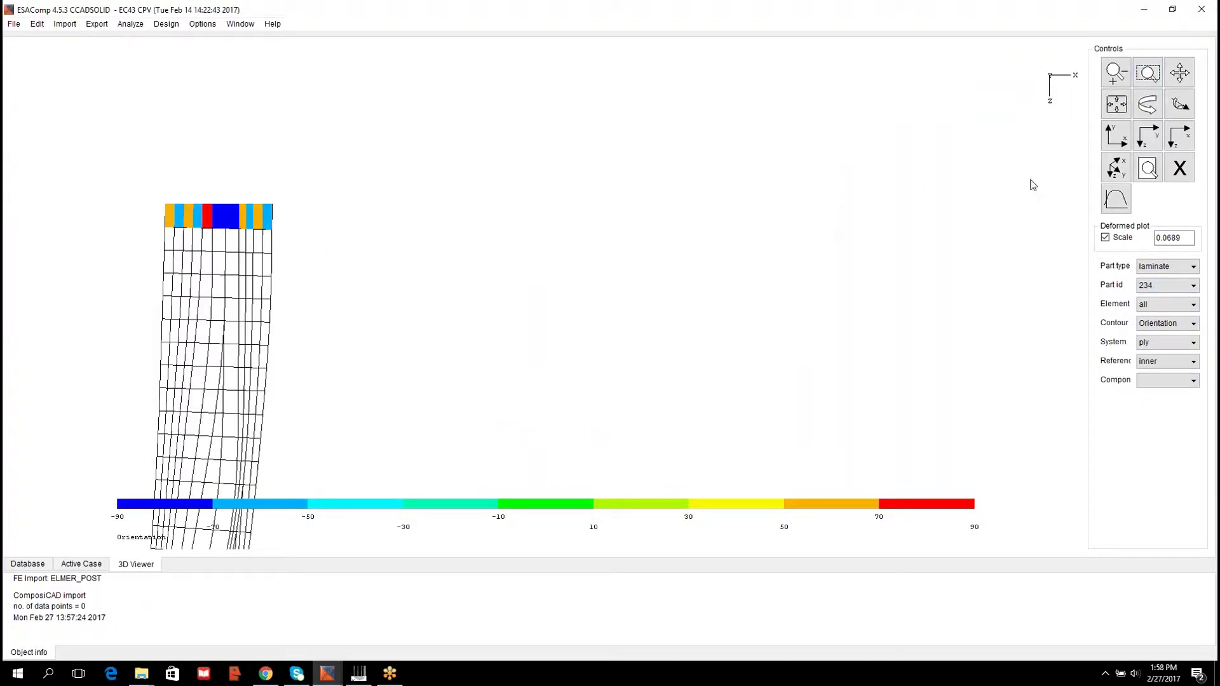
Restore the orientation display of all laminates across the whole section.
left_click(1117, 103)
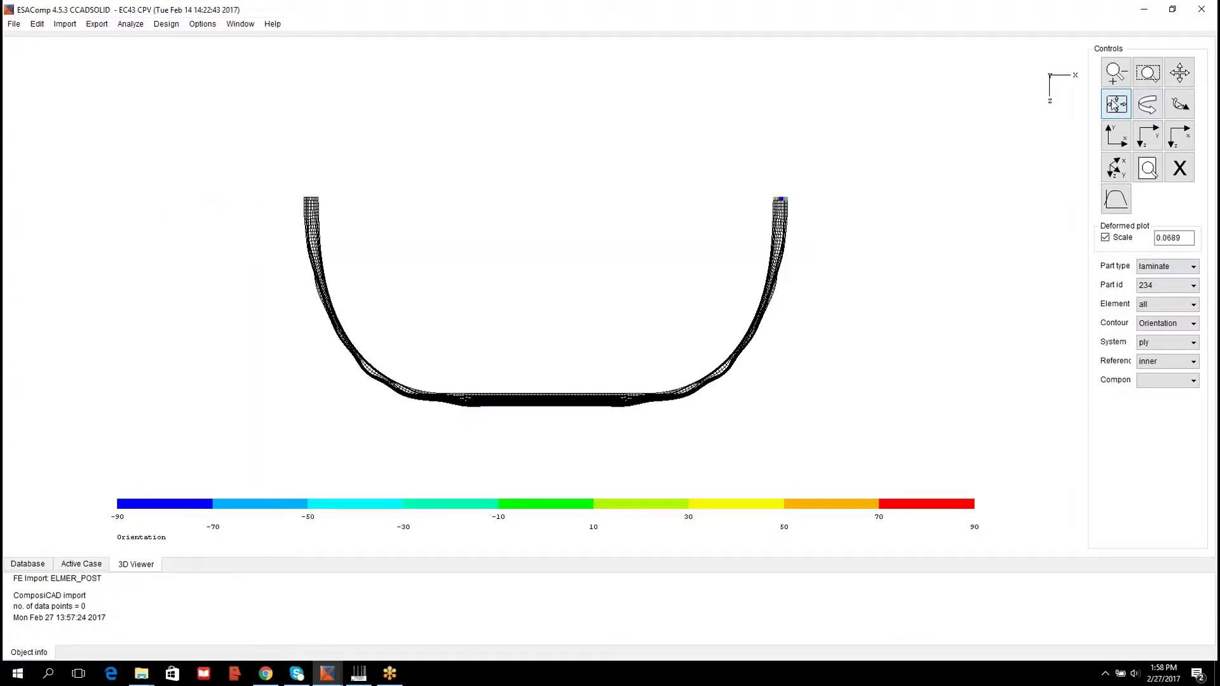
left_click(1166, 269)
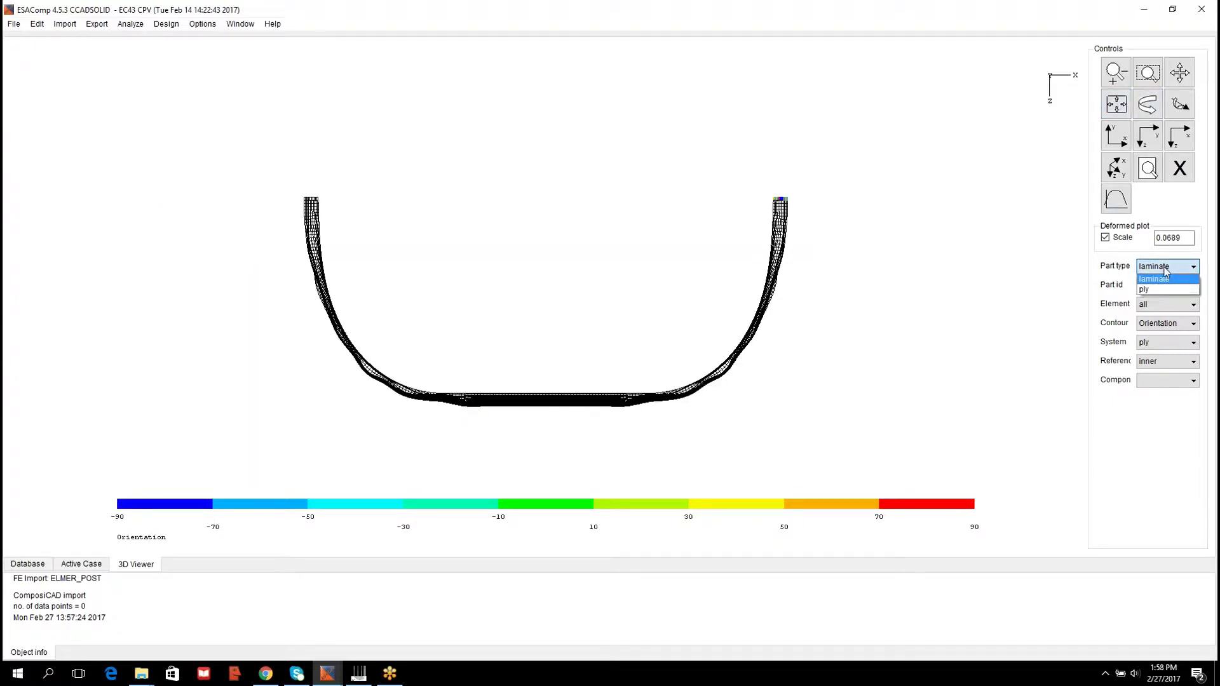
left_click(1168, 280)
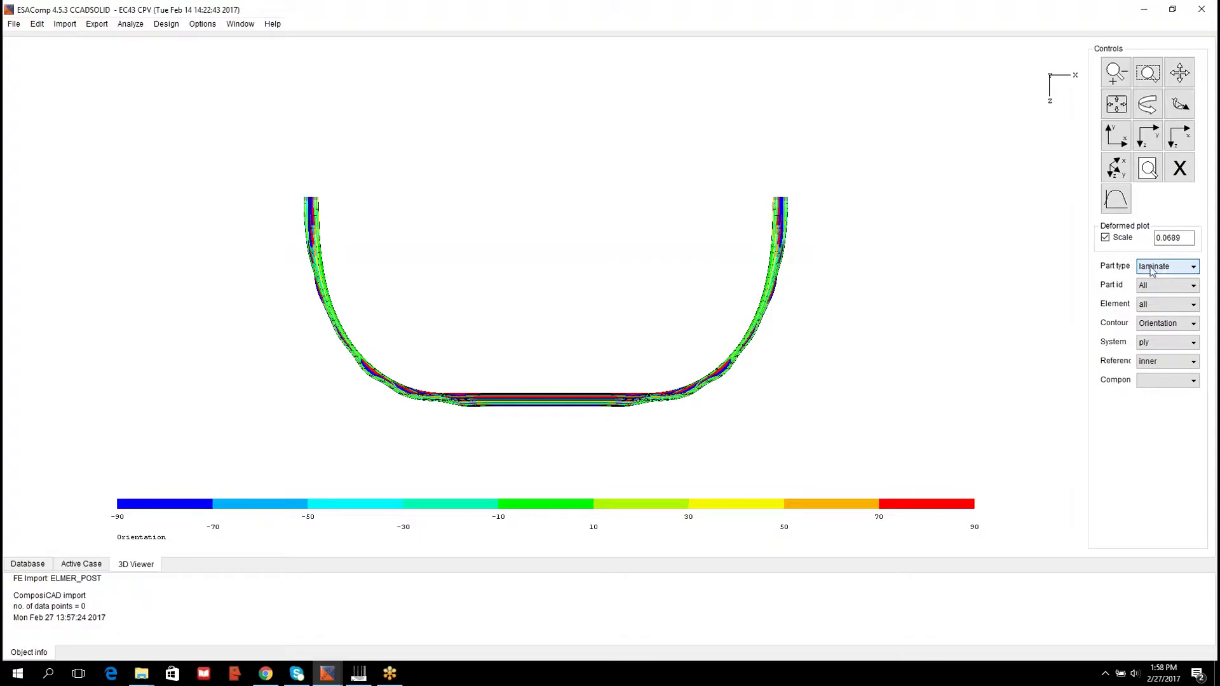
Contour all laminates by thickness, and examine the laminate with part id 122 in the middle of the cylinder up close.
left_click(1174, 325)
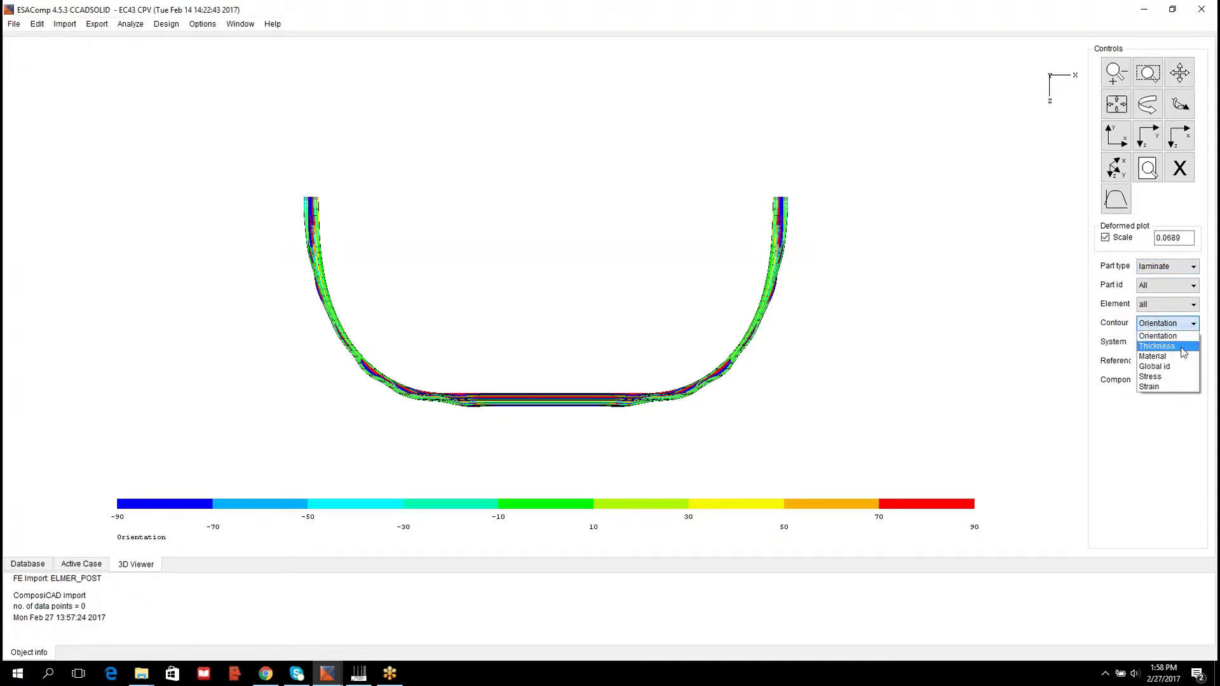
left_click(1183, 351)
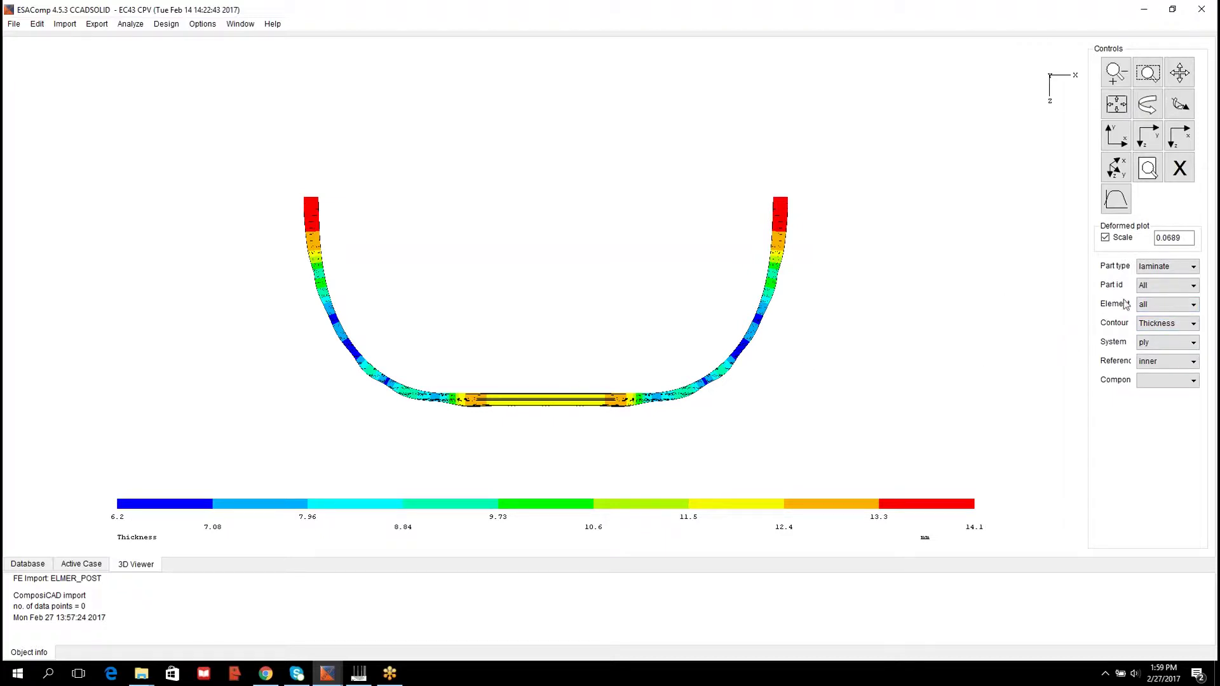
left_click(1152, 287)
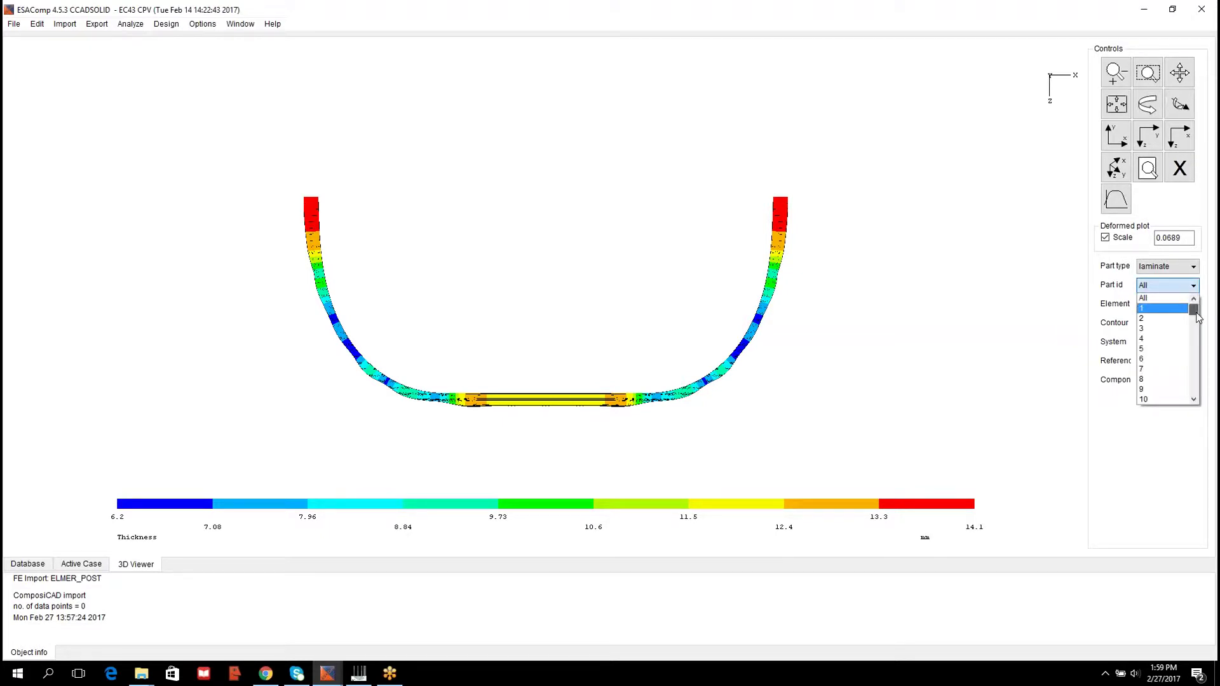
left_click_drag(1194, 309, 1198, 363)
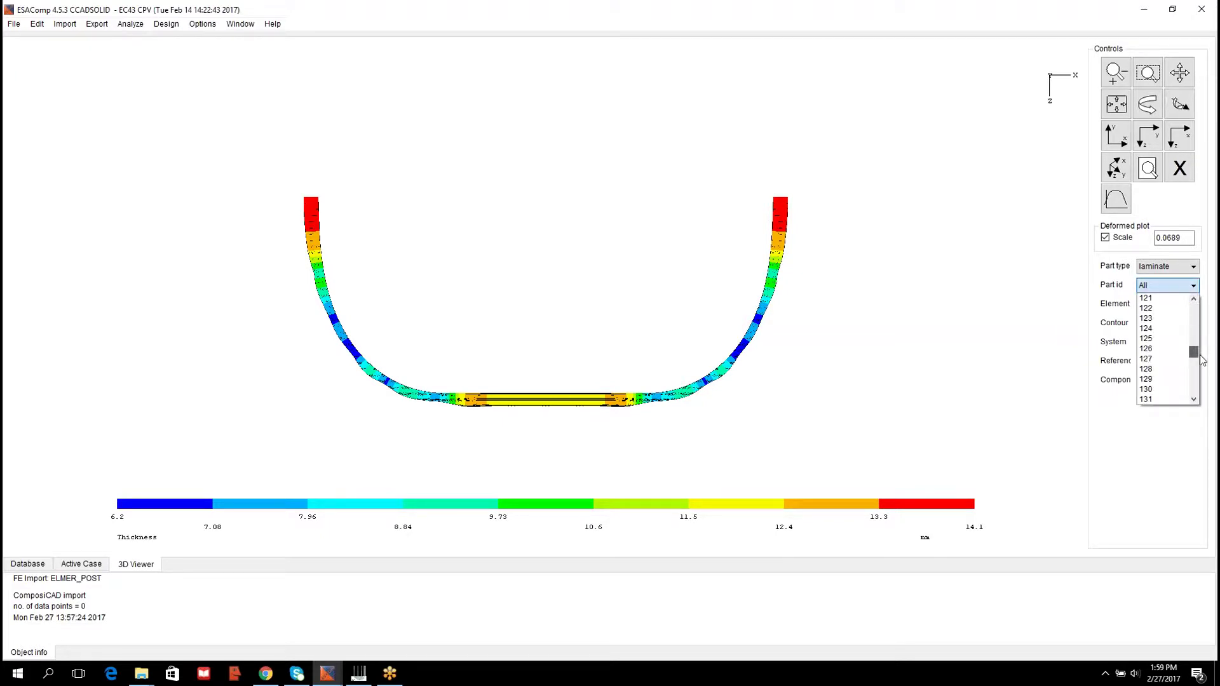
left_click(1158, 314)
left_click(1148, 72)
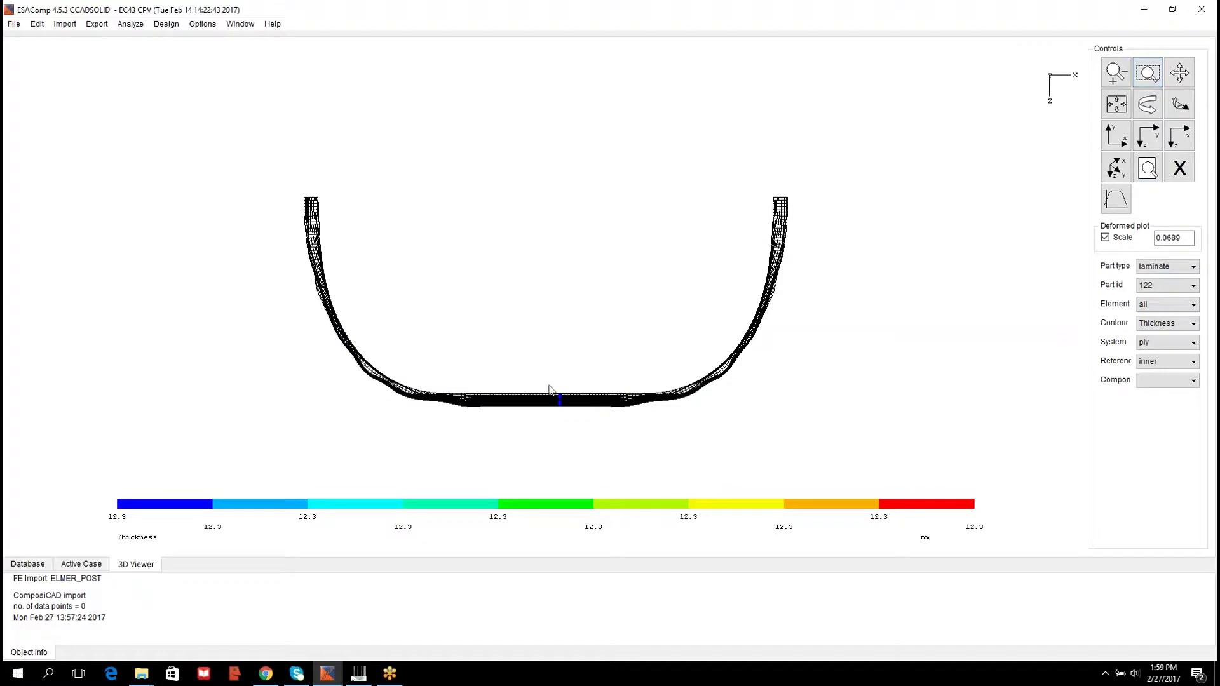
left_click_drag(548, 387, 572, 419)
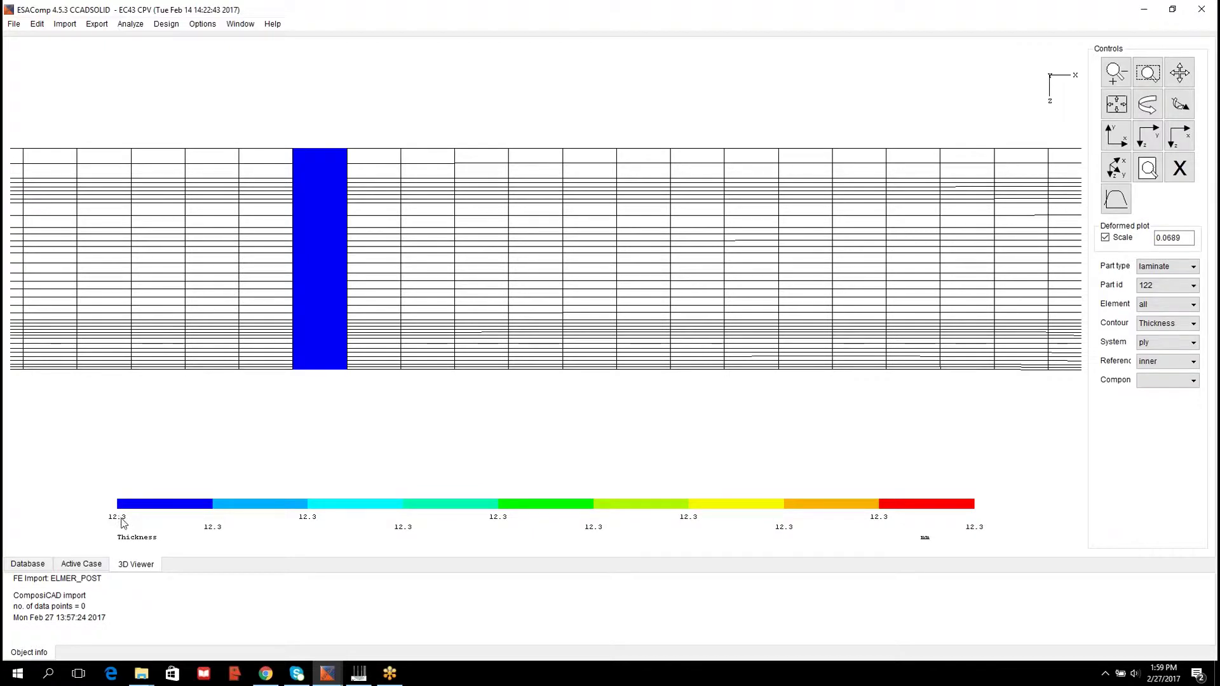
left_click(1118, 106)
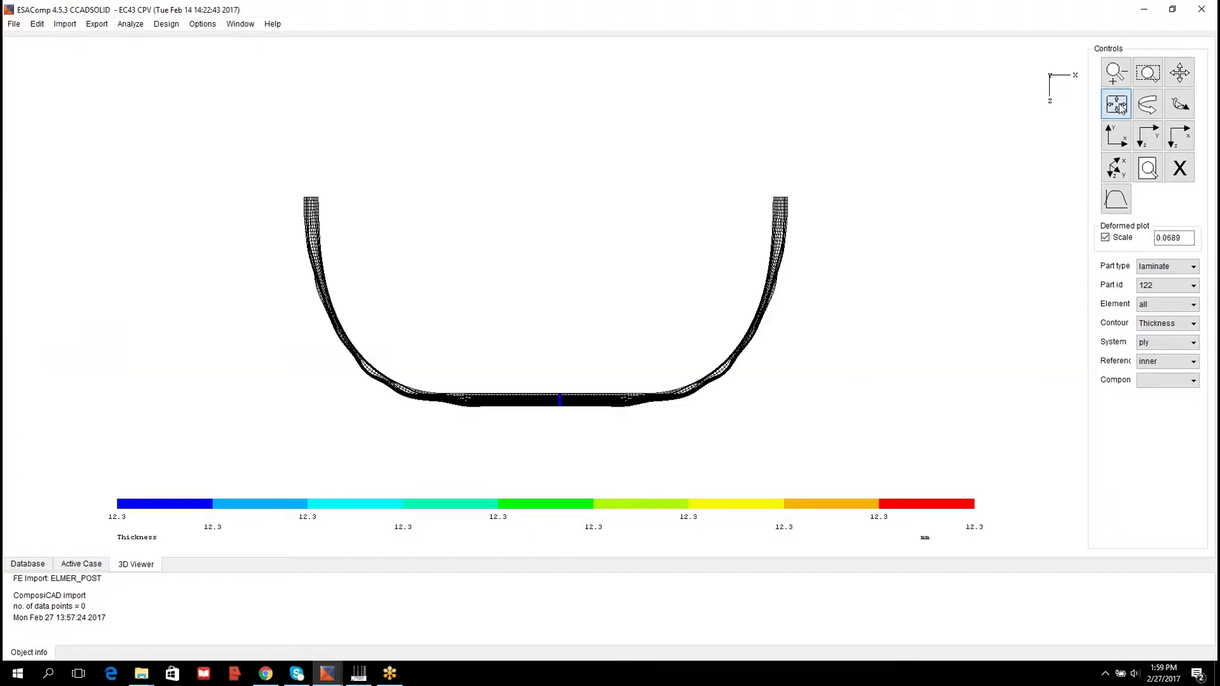
Display the thickness of all plies and examine the transition from the cylinder to the dome up close.
left_click(1157, 268)
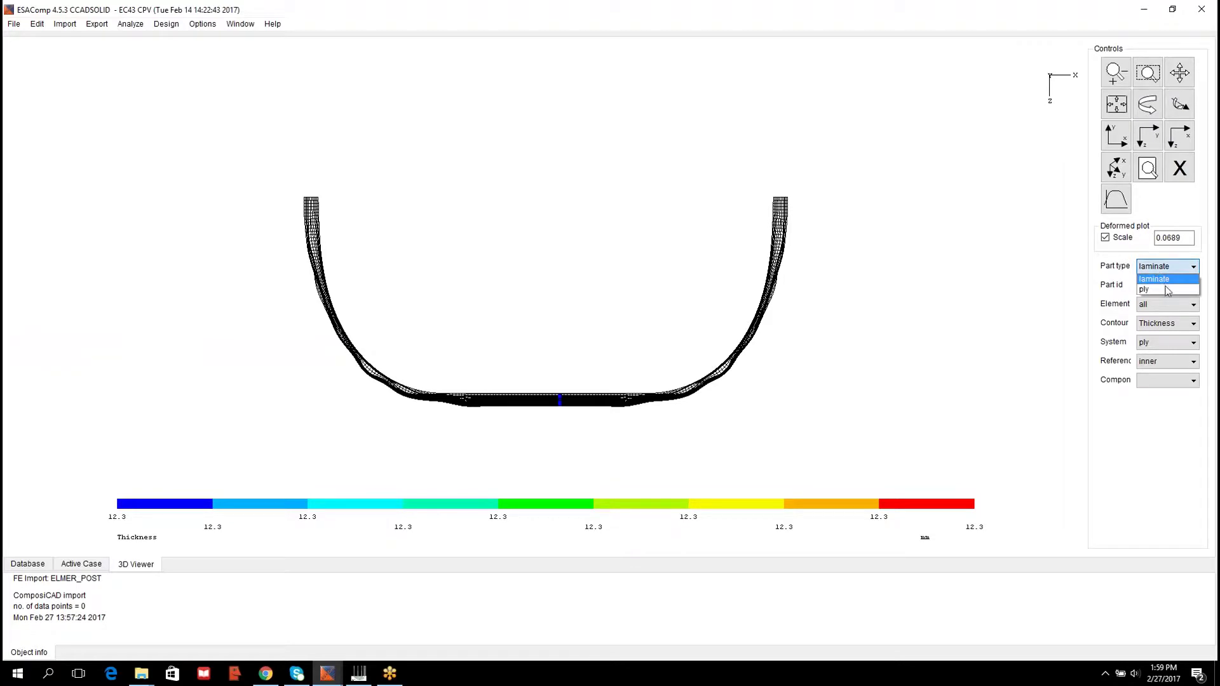
left_click(1167, 290)
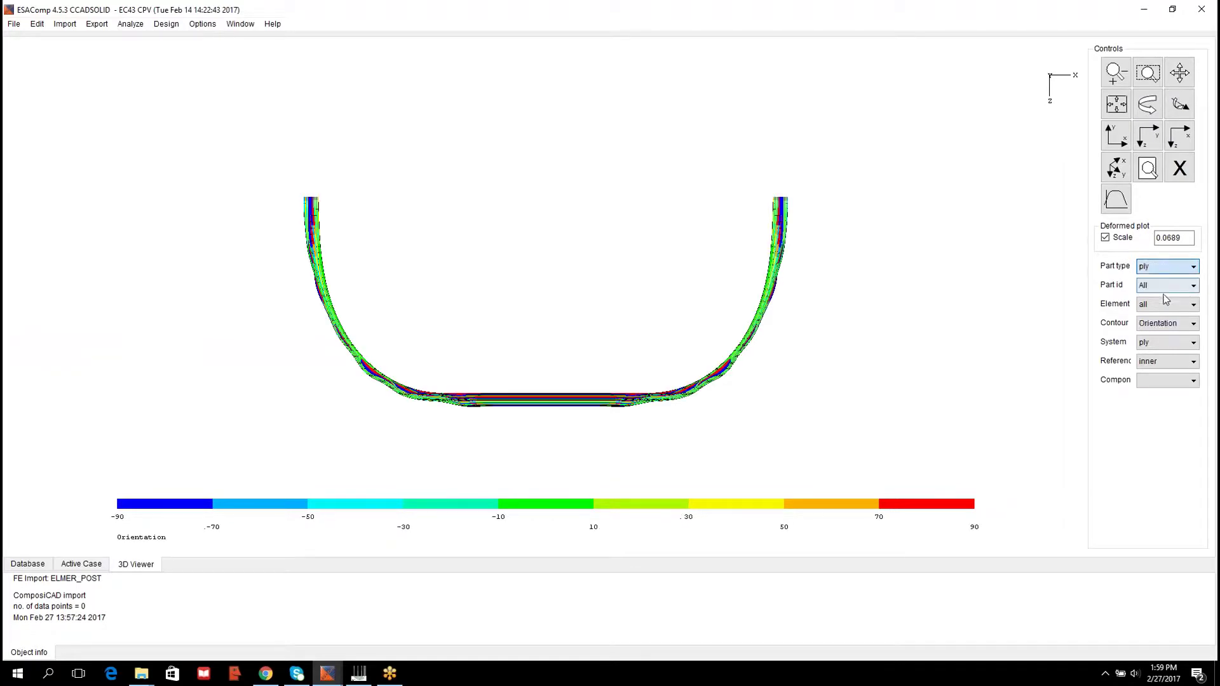
left_click(1160, 327)
left_click(1176, 353)
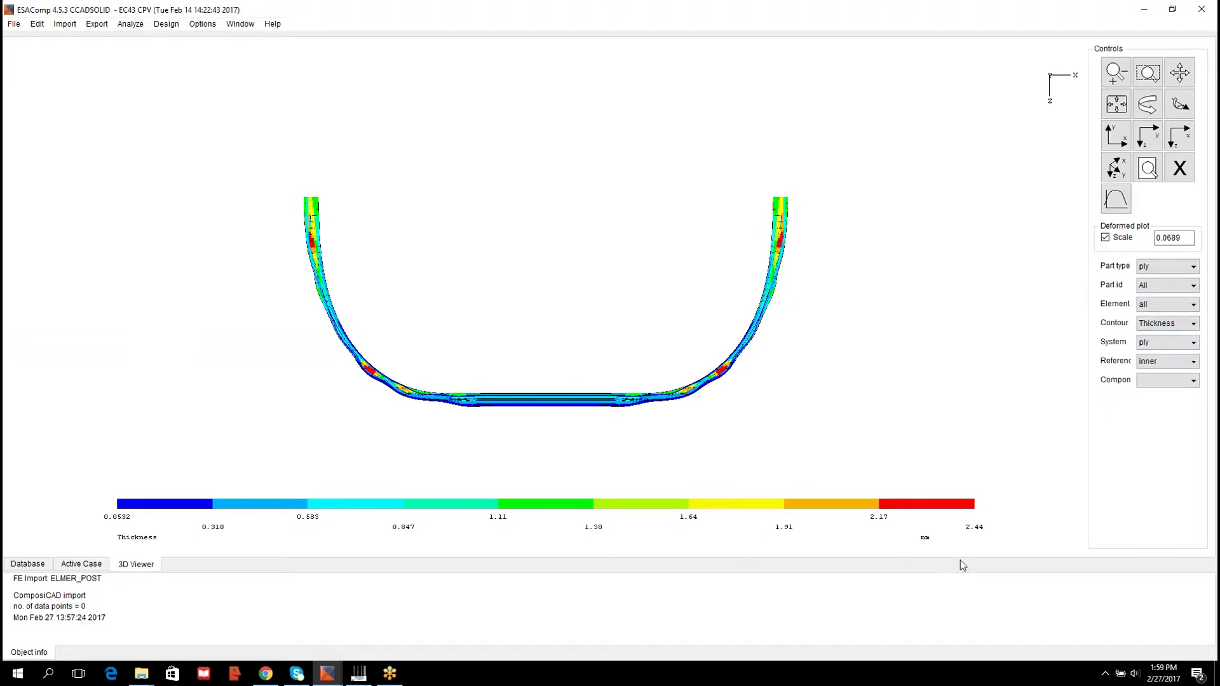
left_click(1148, 73)
left_click_drag(661, 424, 662, 425)
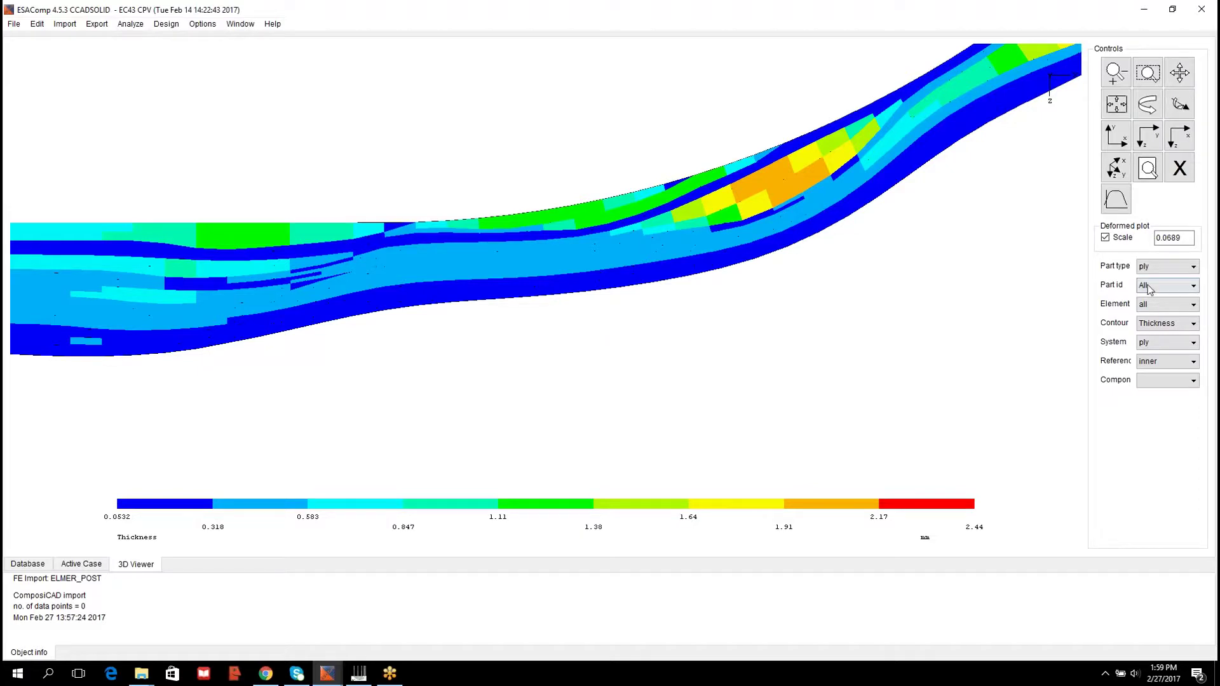
Switch the ply contour to orientation and show only the ply with part id 1 in the cylinder-to-dome transition.
left_click(1174, 325)
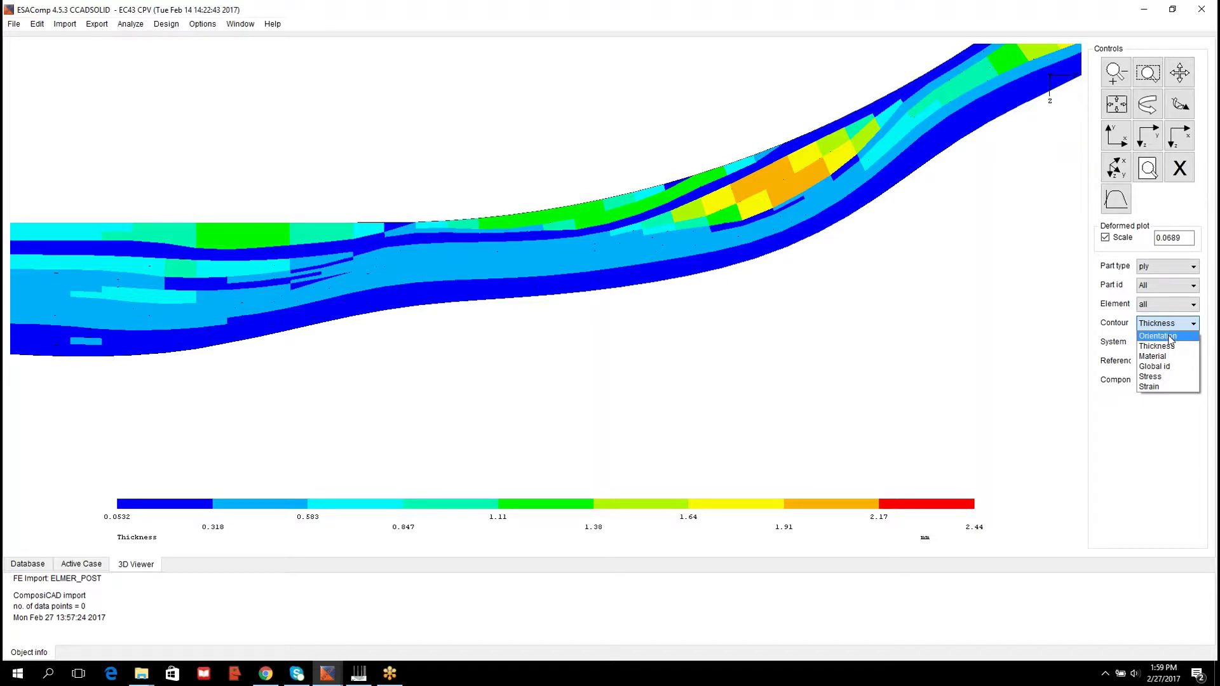
left_click(1171, 337)
left_click(1181, 285)
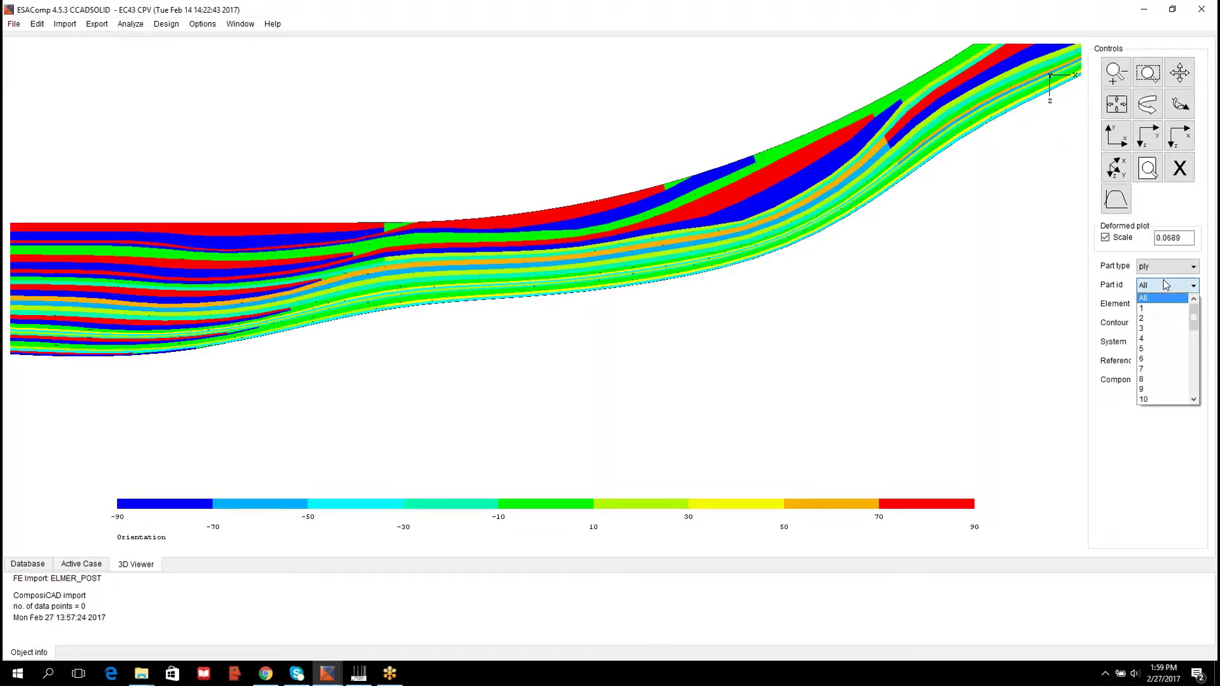
left_click(1181, 308)
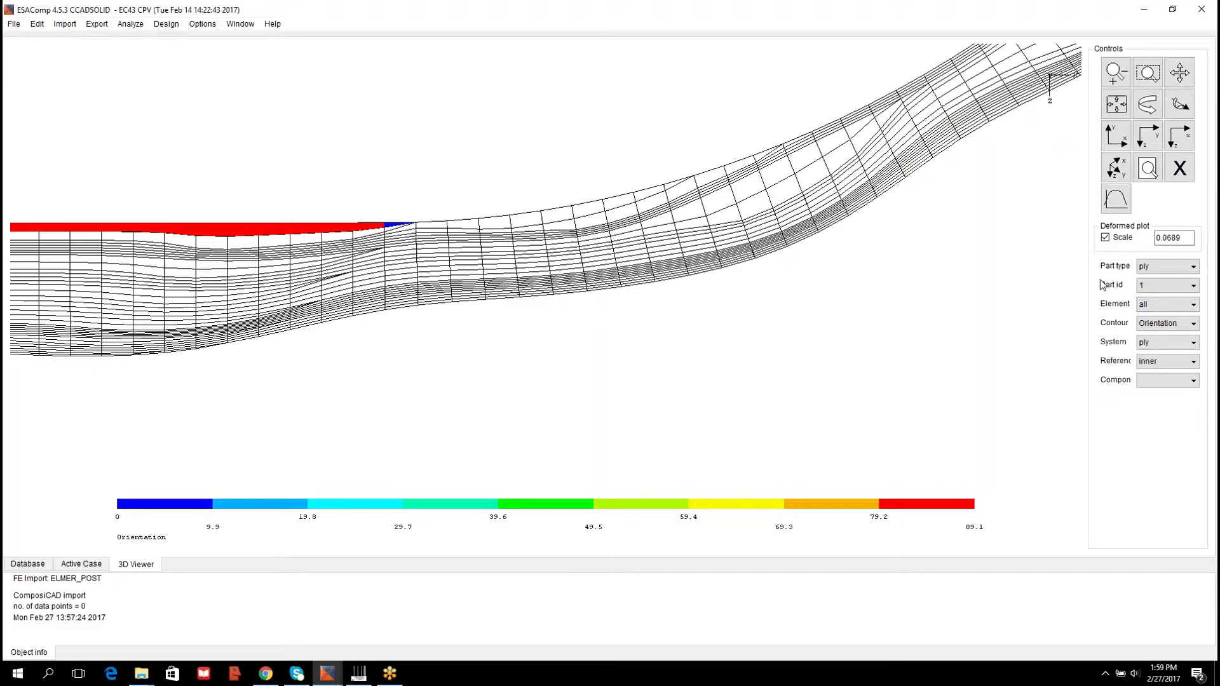
left_click(1180, 72)
left_click_drag(798, 204, 889, 229)
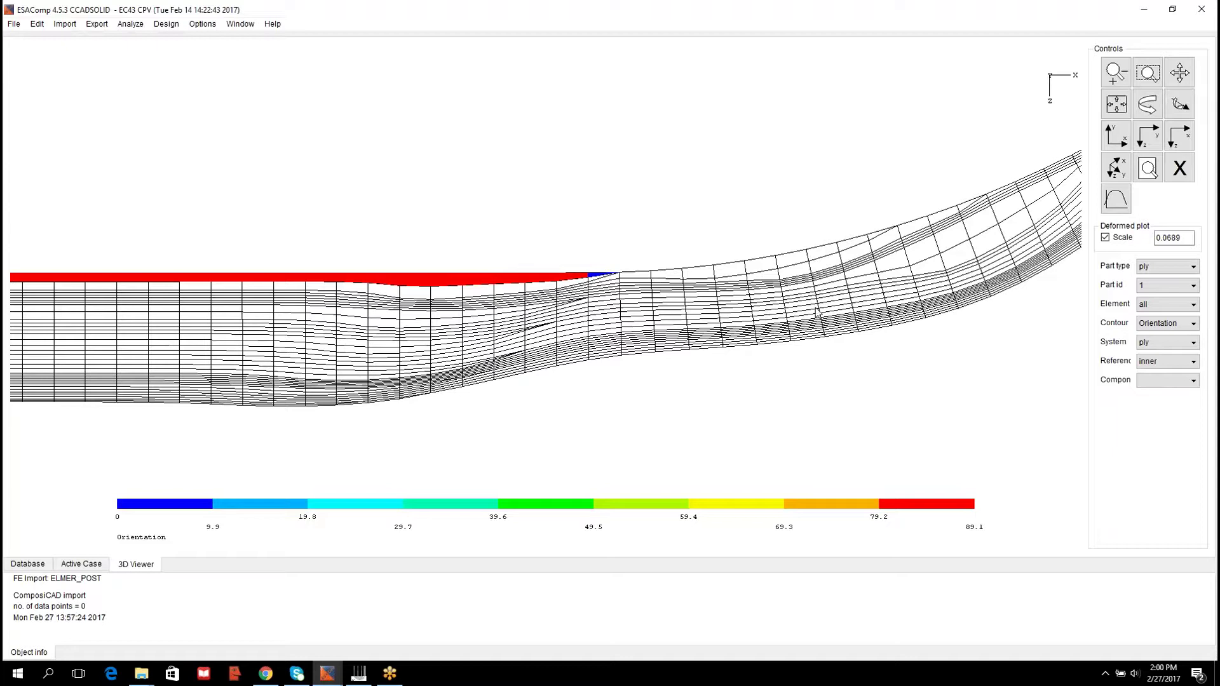
Examine the material contour of the ply with part id 1, and return the contour to orientation.
left_click(1150, 323)
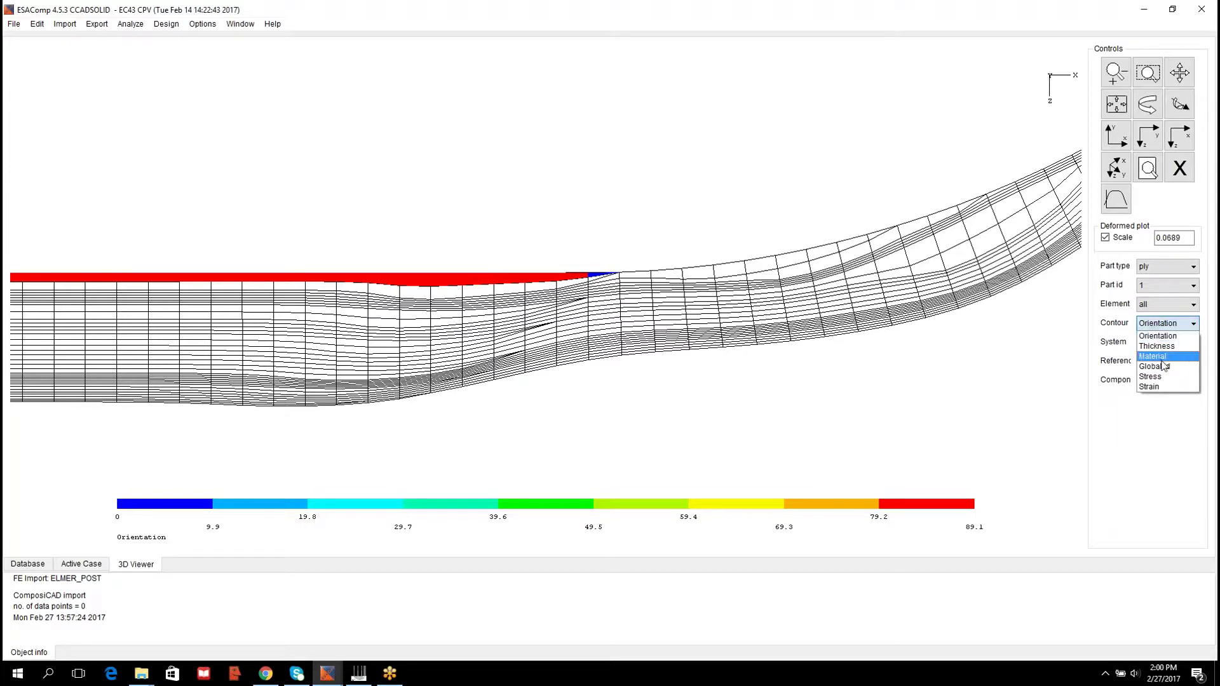
left_click(1153, 356)
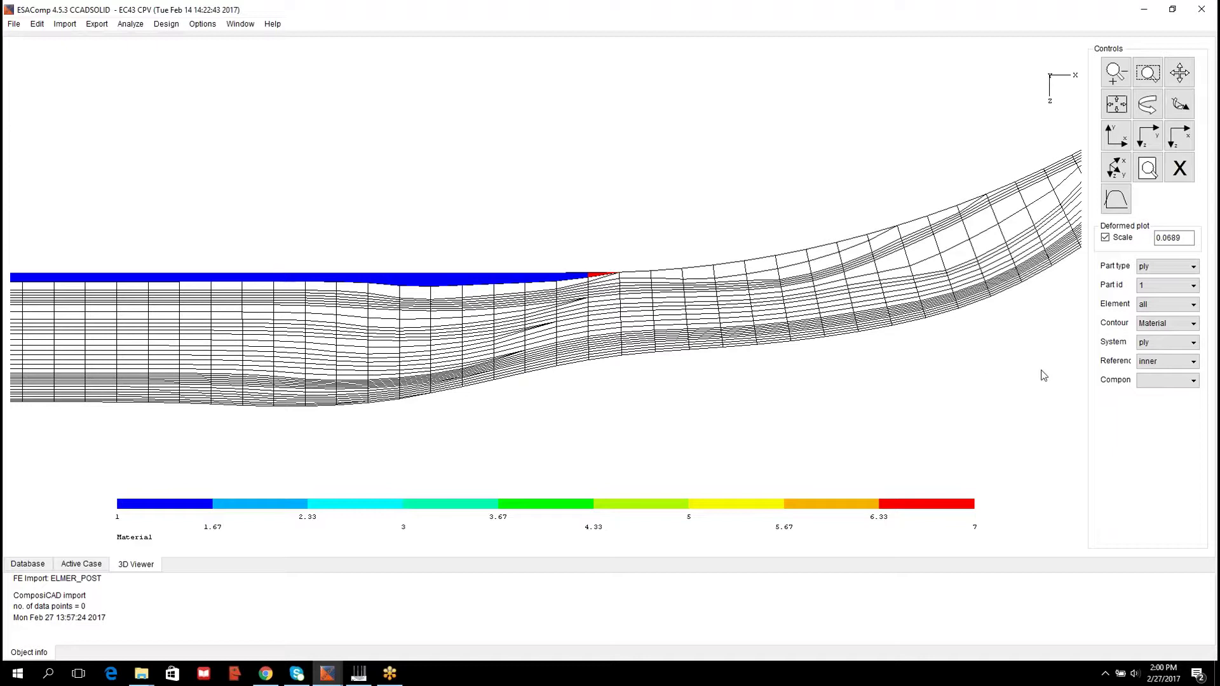
left_click(1150, 325)
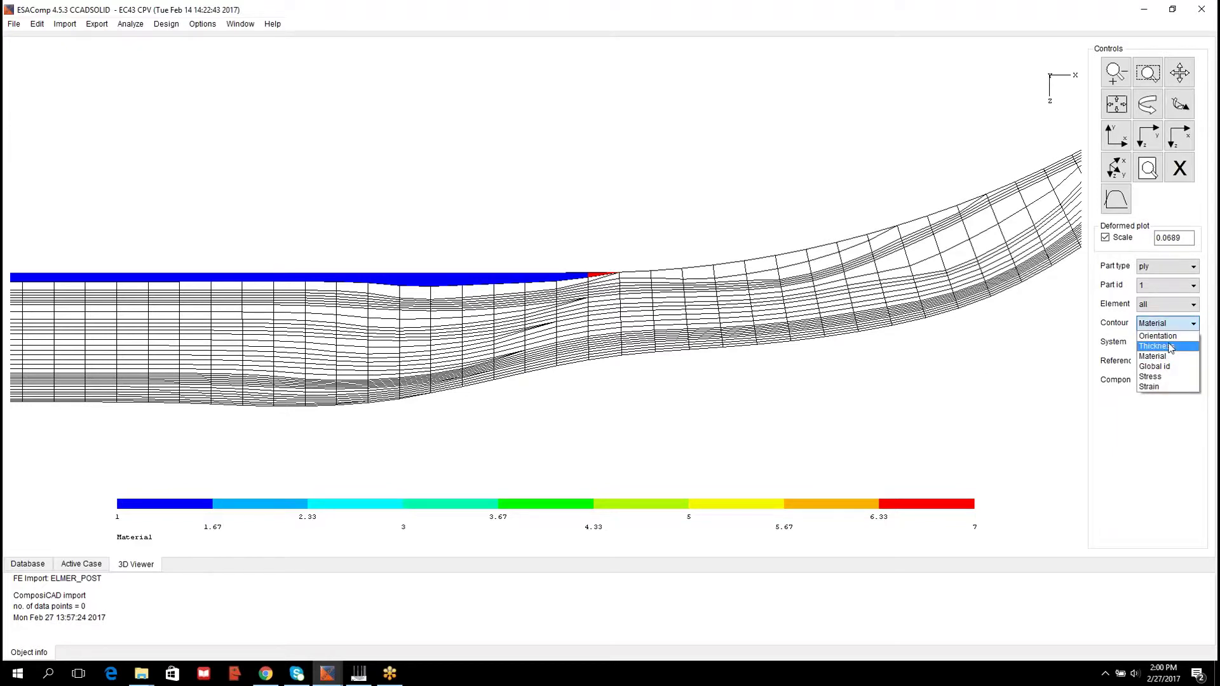
left_click(1158, 337)
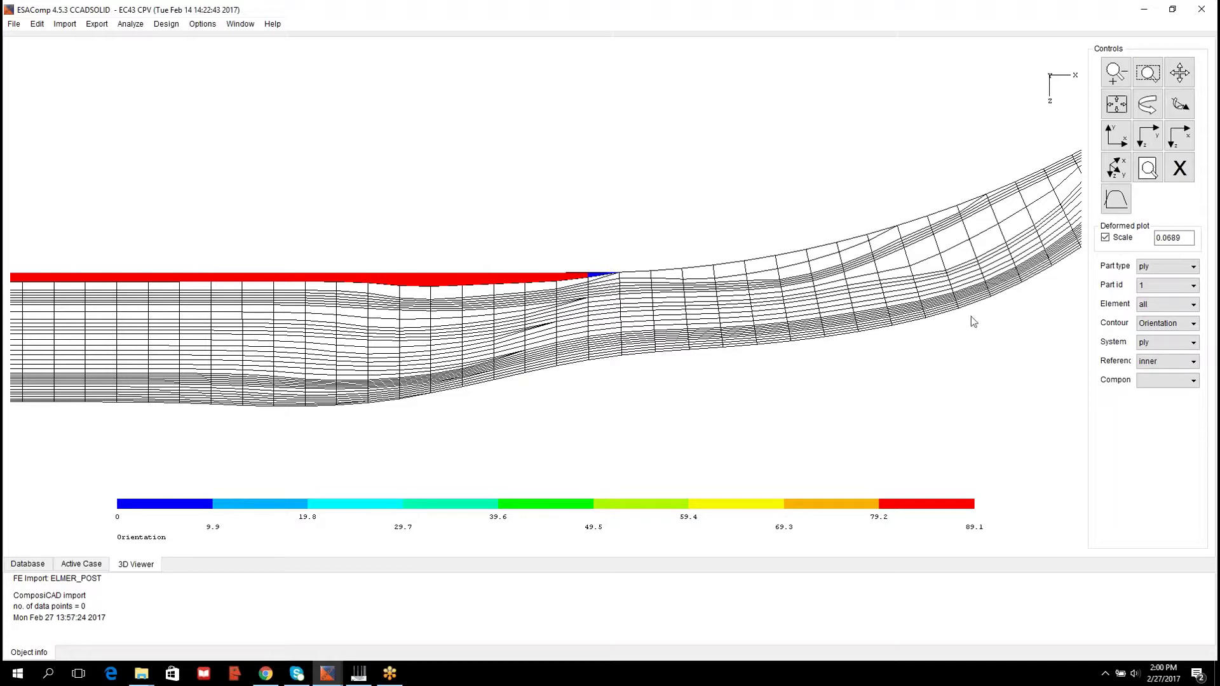
Restrict the display to solid 8 elements and examine the orientations of the plies with part id 1 through 3.
left_click(1158, 305)
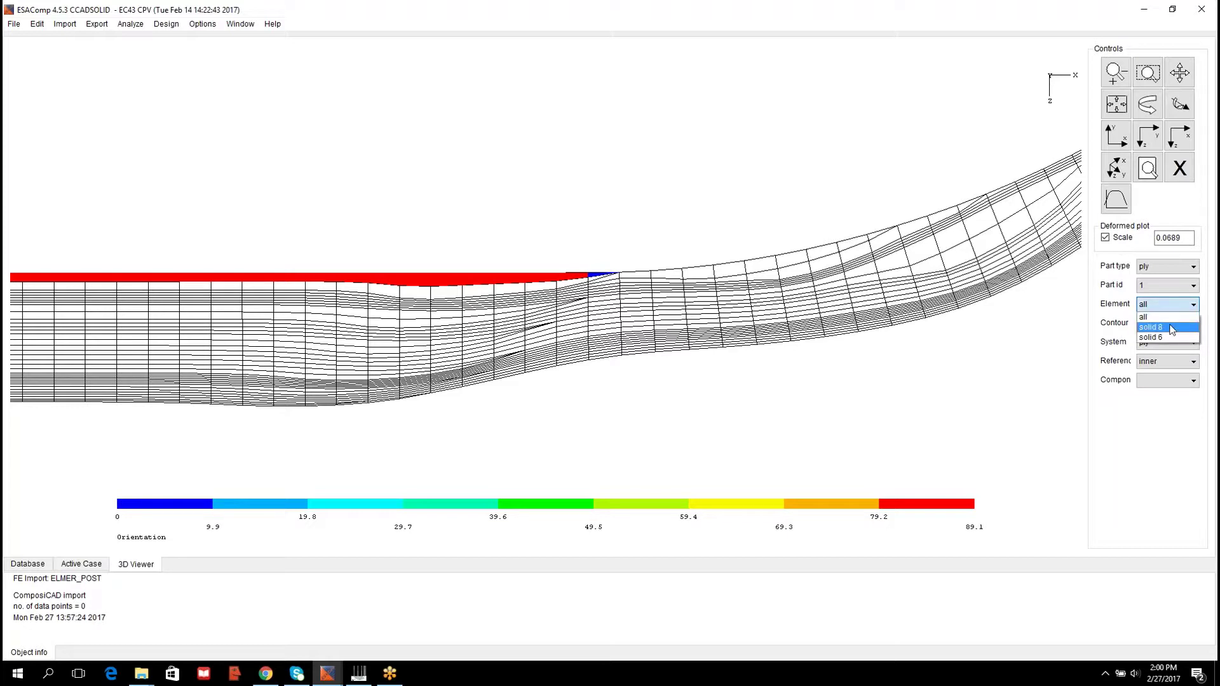
left_click(1172, 328)
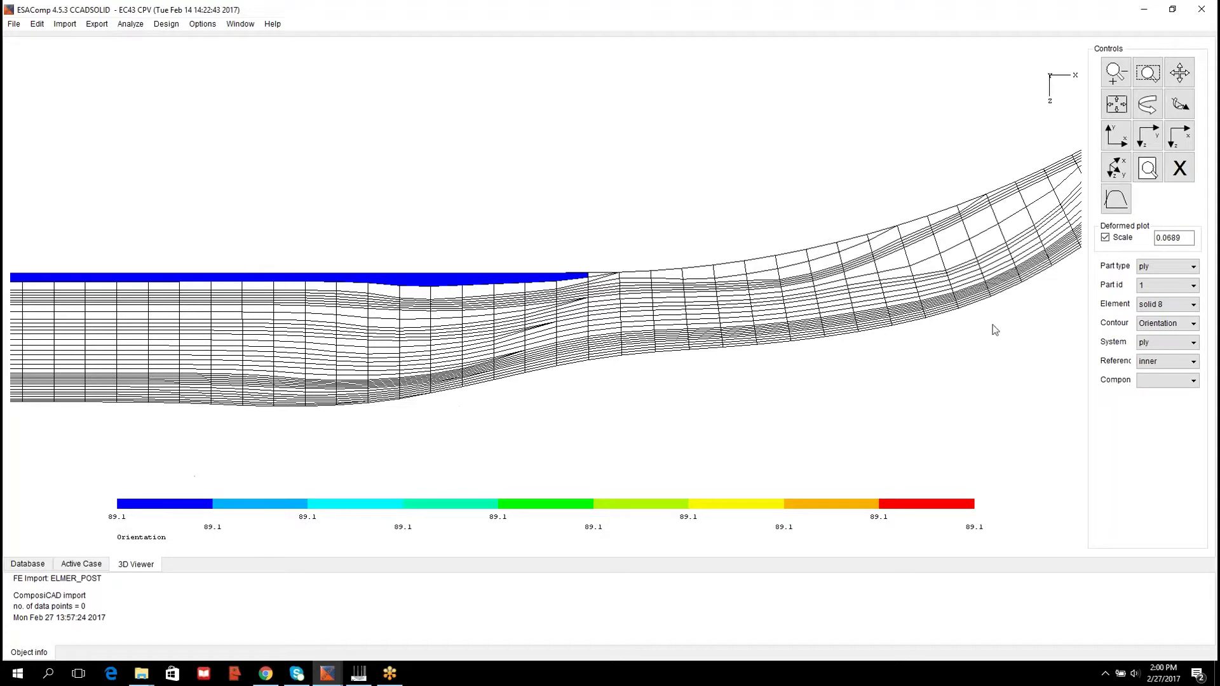
left_click(1164, 287)
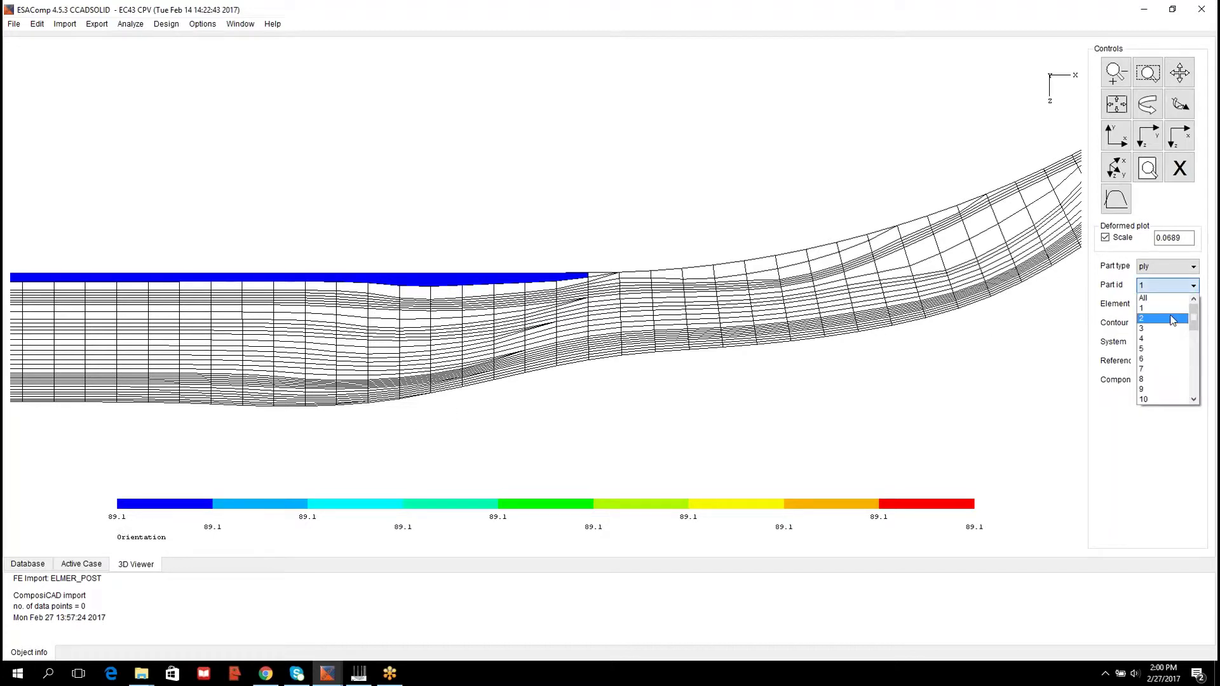
left_click(1161, 318)
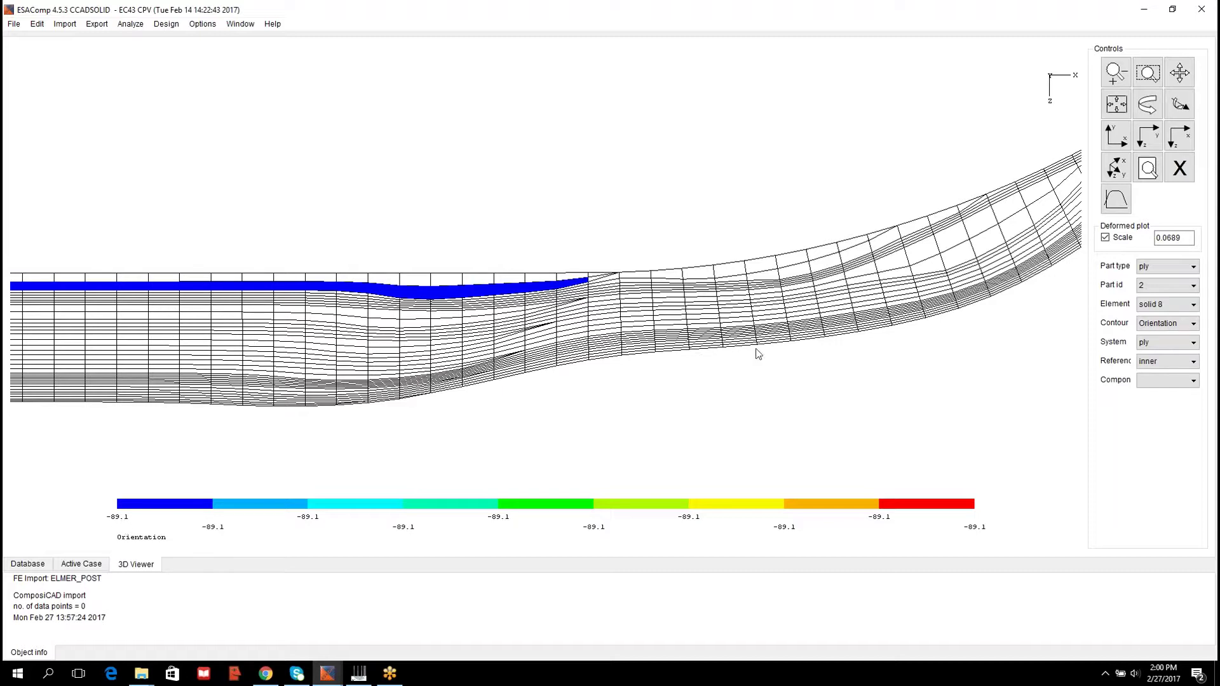
left_click(1154, 287)
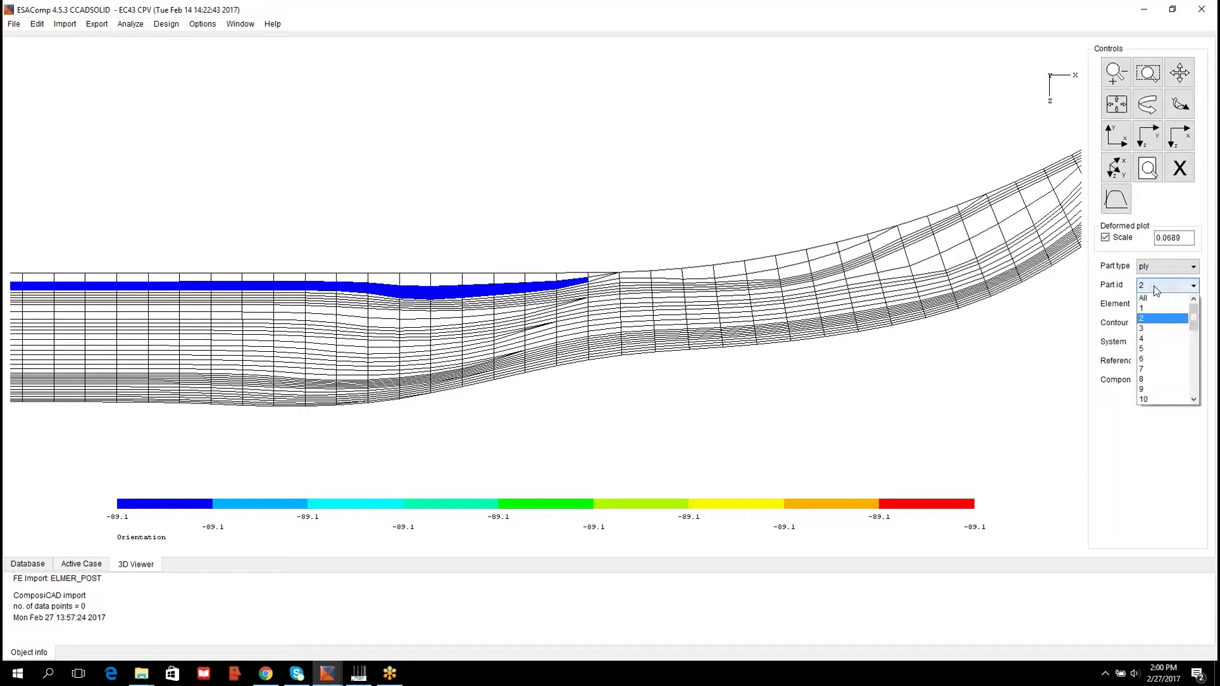
left_click(1167, 330)
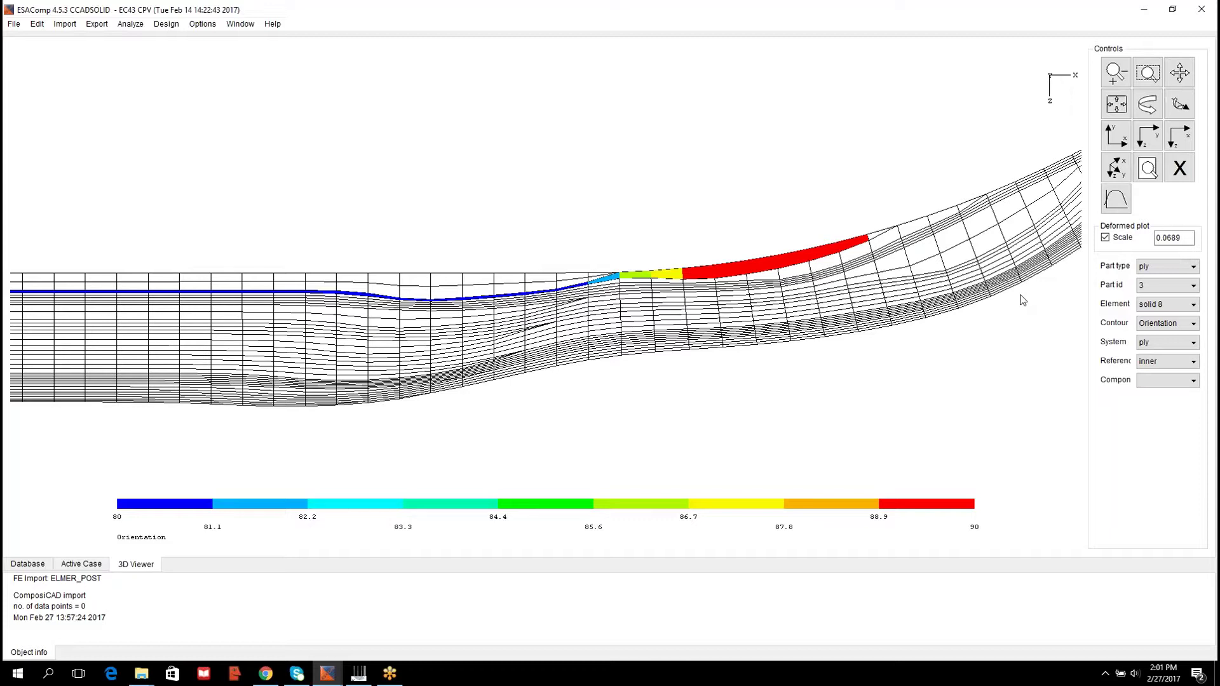
Plot the orientation of the ply with part id 3 as a line chart, examine the curve and close the chart.
left_click(1117, 200)
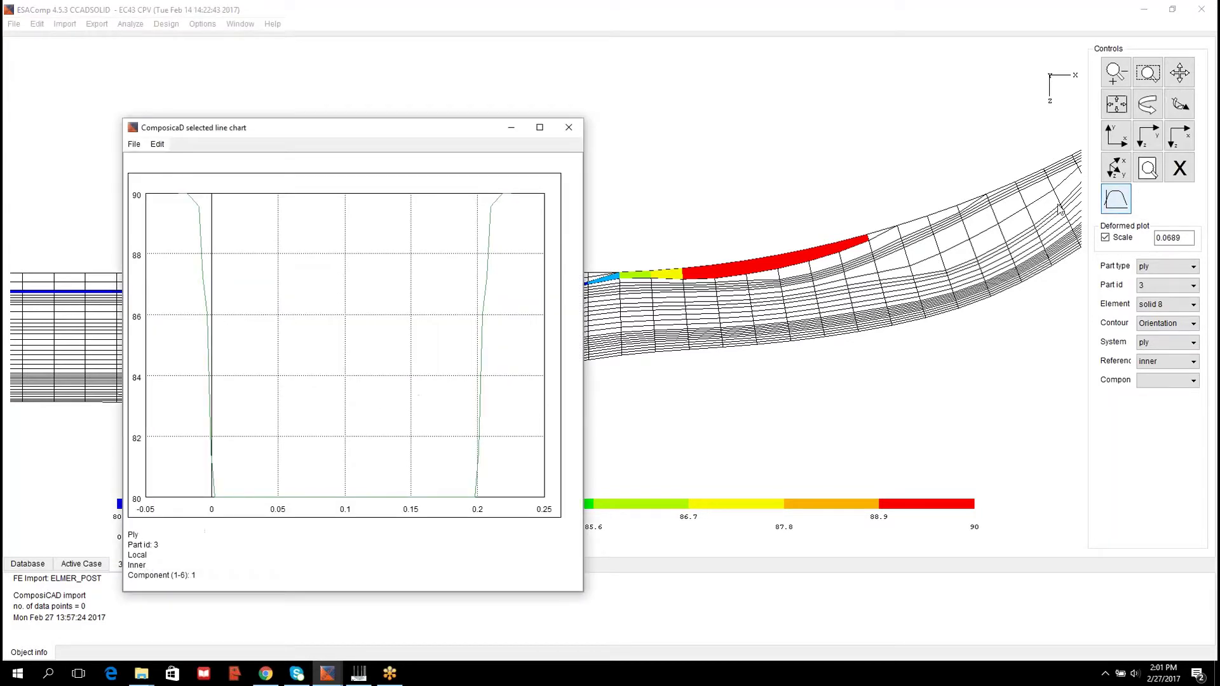
left_click_drag(360, 130, 401, 81)
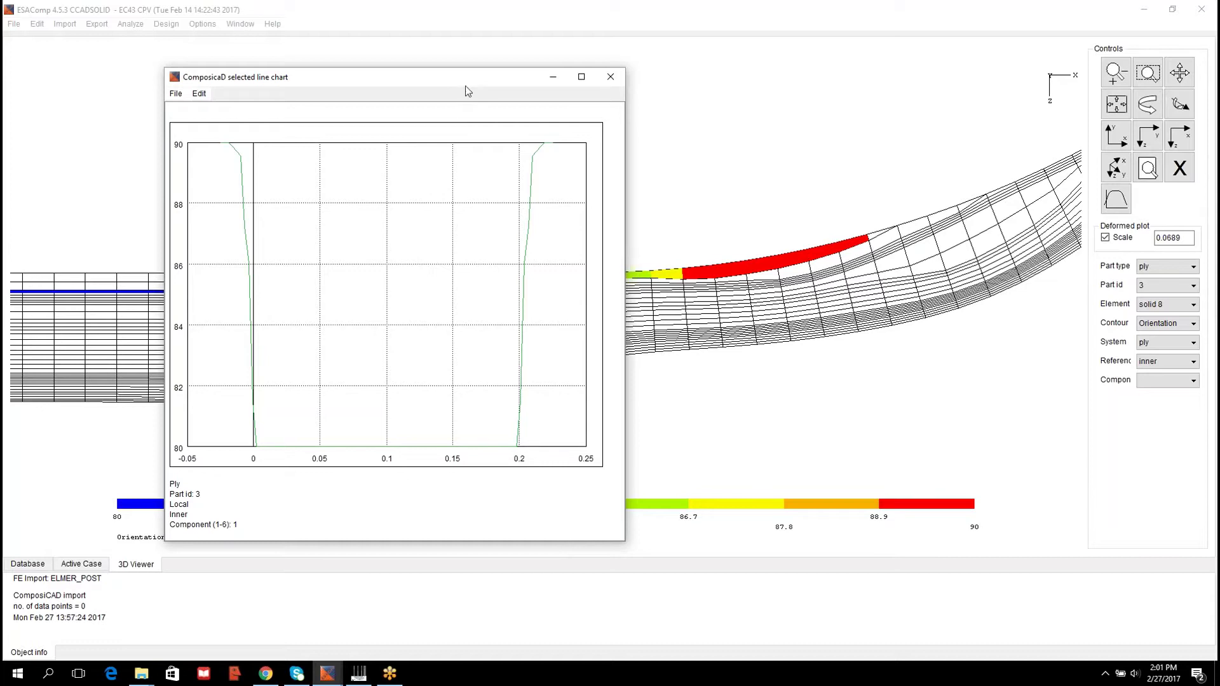
left_click_drag(465, 85, 304, 98)
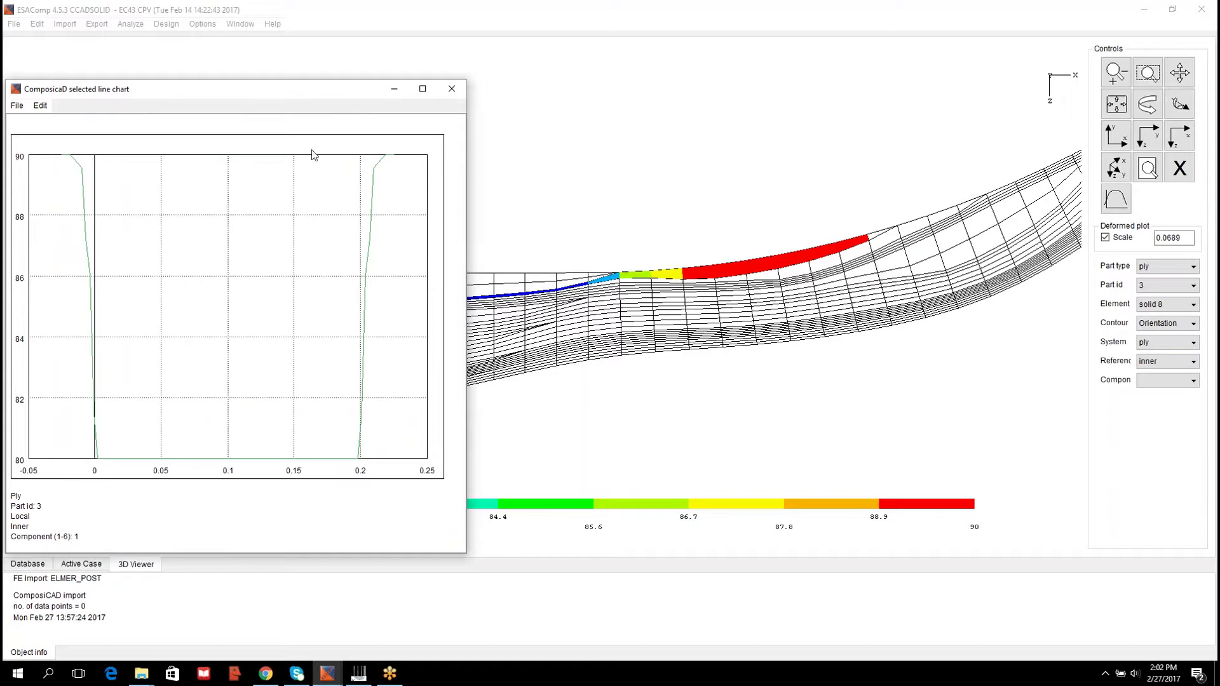
left_click_drag(245, 95, 460, 60)
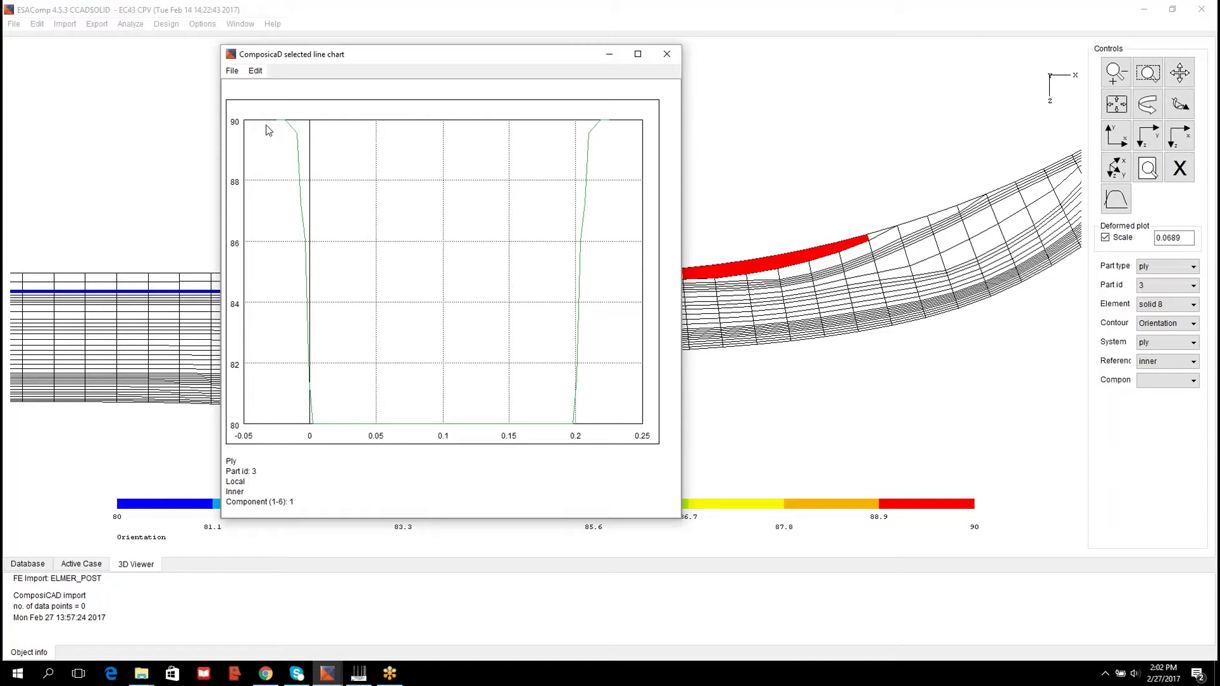
left_click(667, 56)
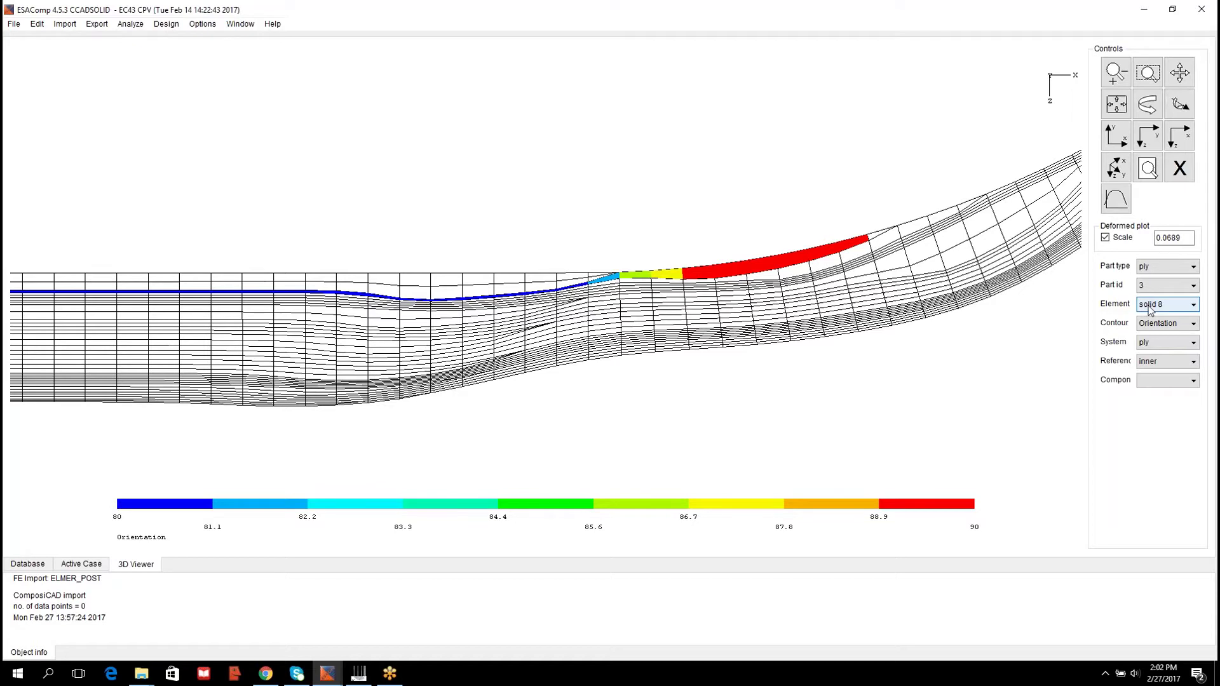
Contour the ply with part id 3 by thickness and plot its thickness distribution as a line chart.
left_click(1168, 323)
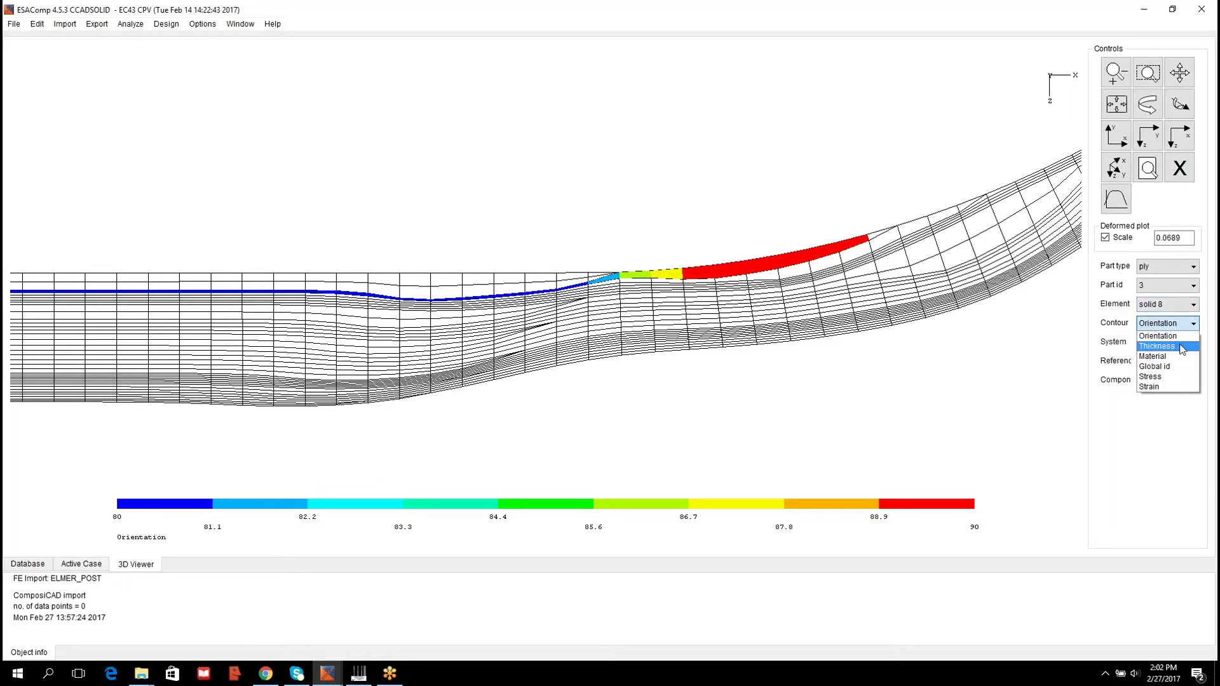
left_click(1181, 346)
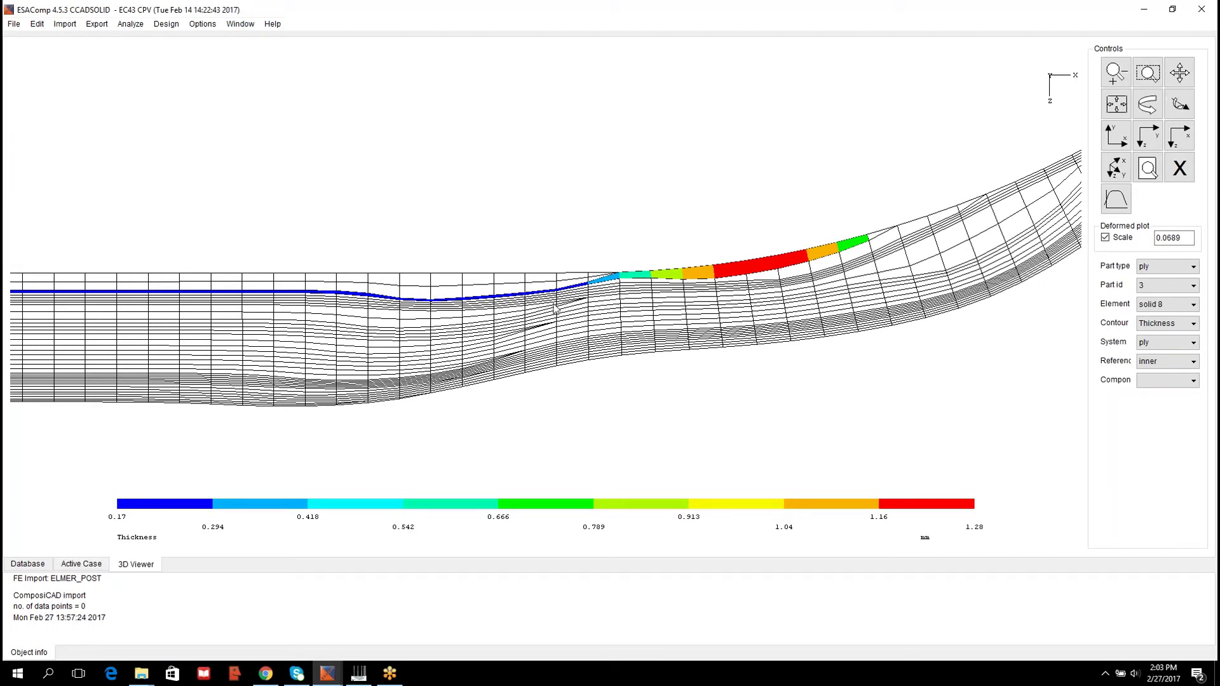
left_click(1148, 73)
left_click_drag(291, 347, 659, 220)
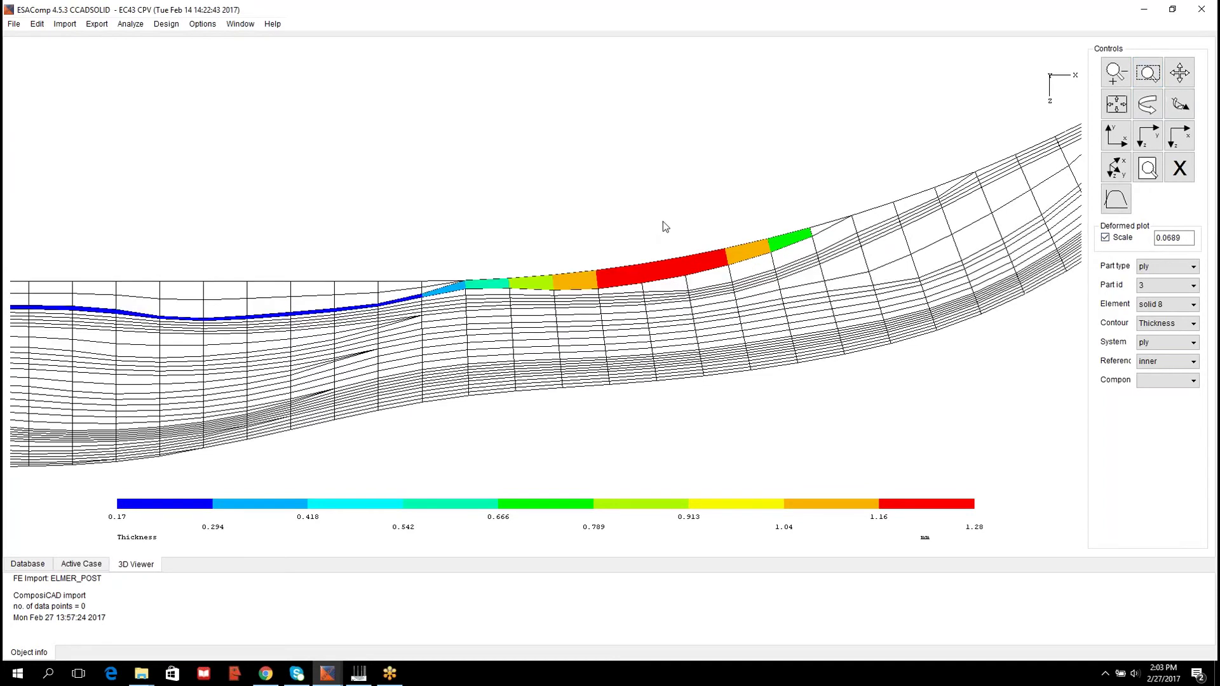
left_click(1116, 199)
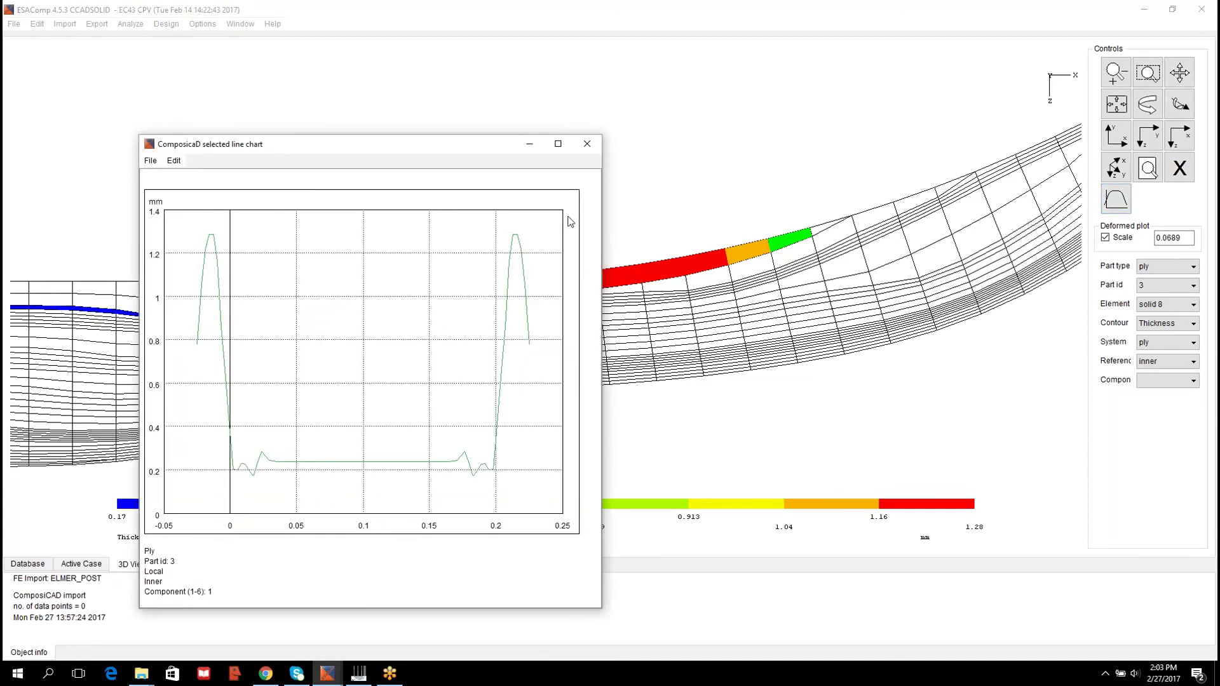
left_click_drag(461, 79, 462, 78)
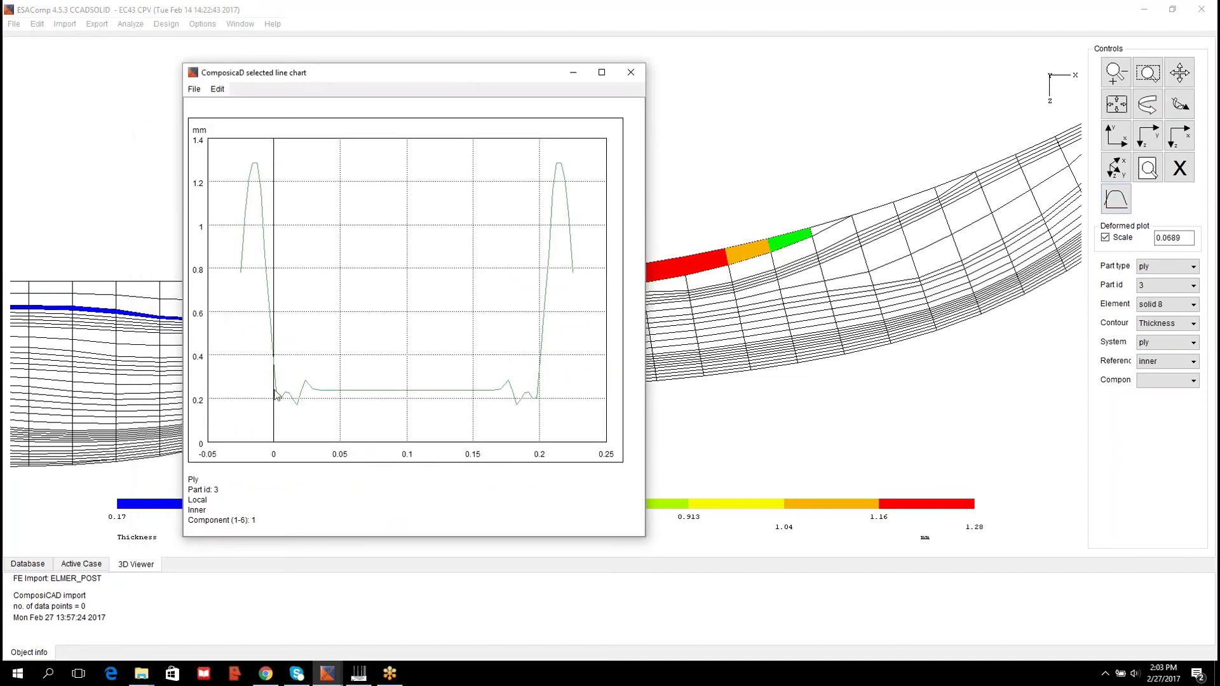